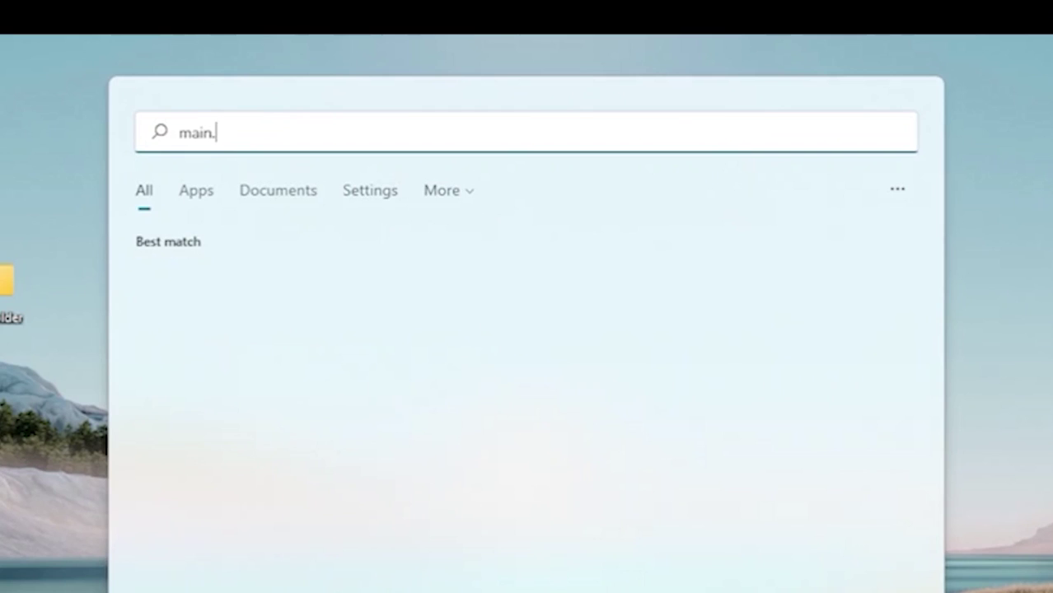
Step: Open main.cpl from the system search and show the mouse button configuration
type("cpl")
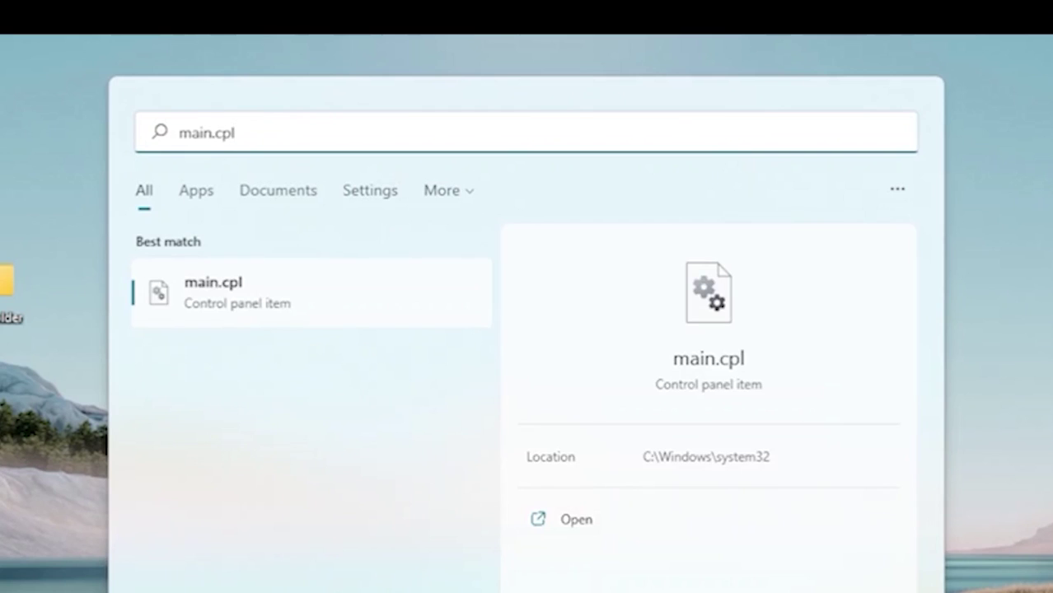
key("Return")
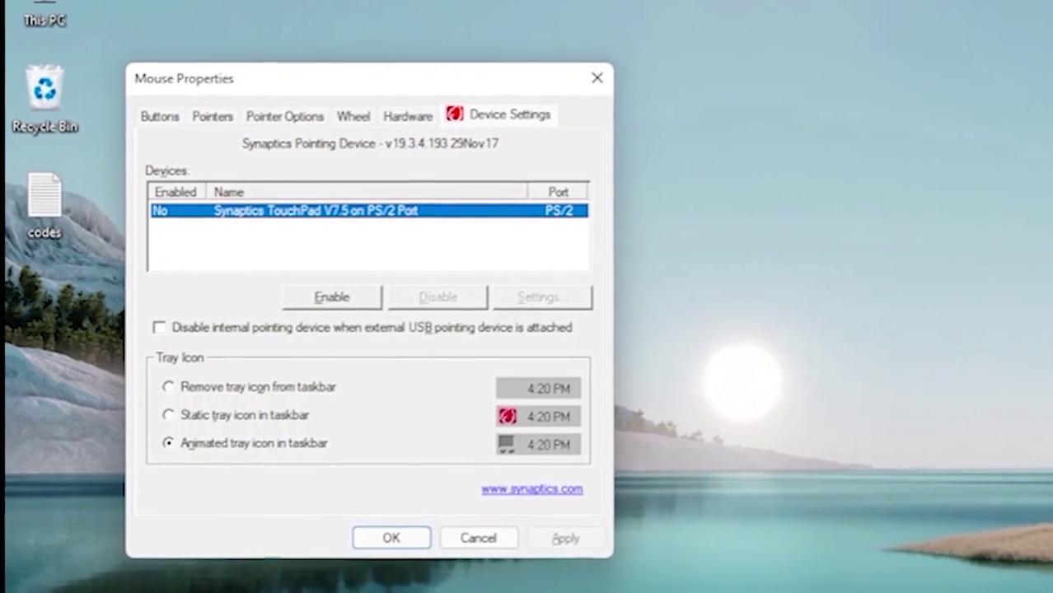
key("Tab")
key("Tab")
key("Tab")
key("Tab")
key("Tab")
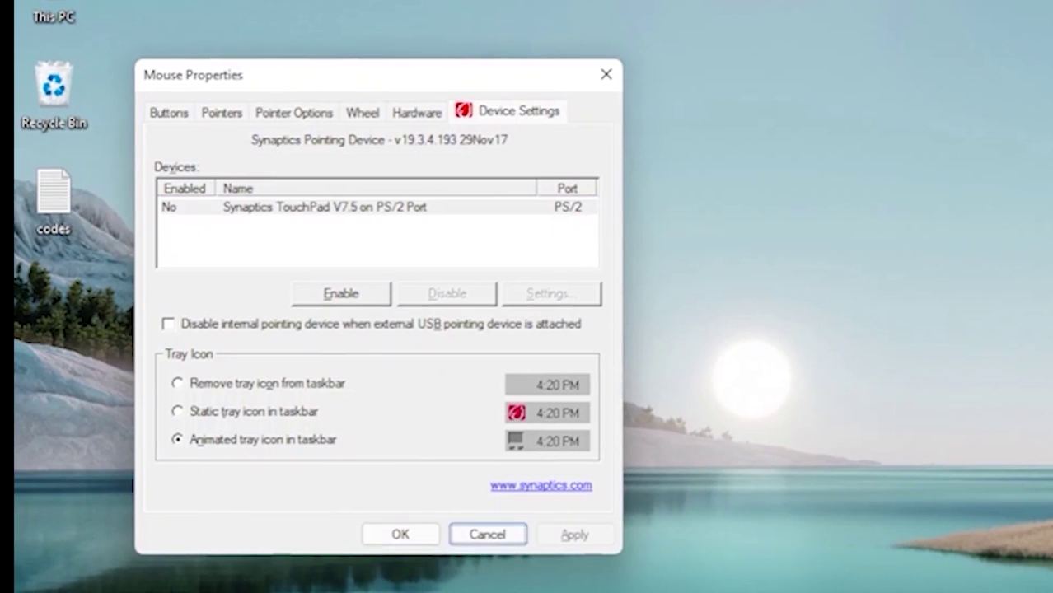
key("Left")
key("Left")
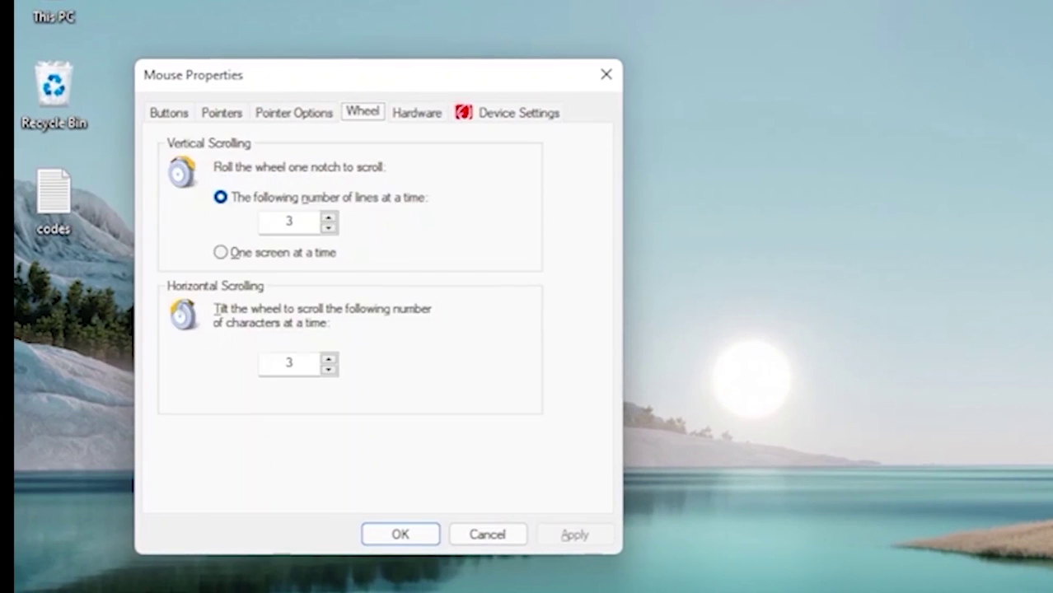
key("Left")
key("Left")
key("Left")
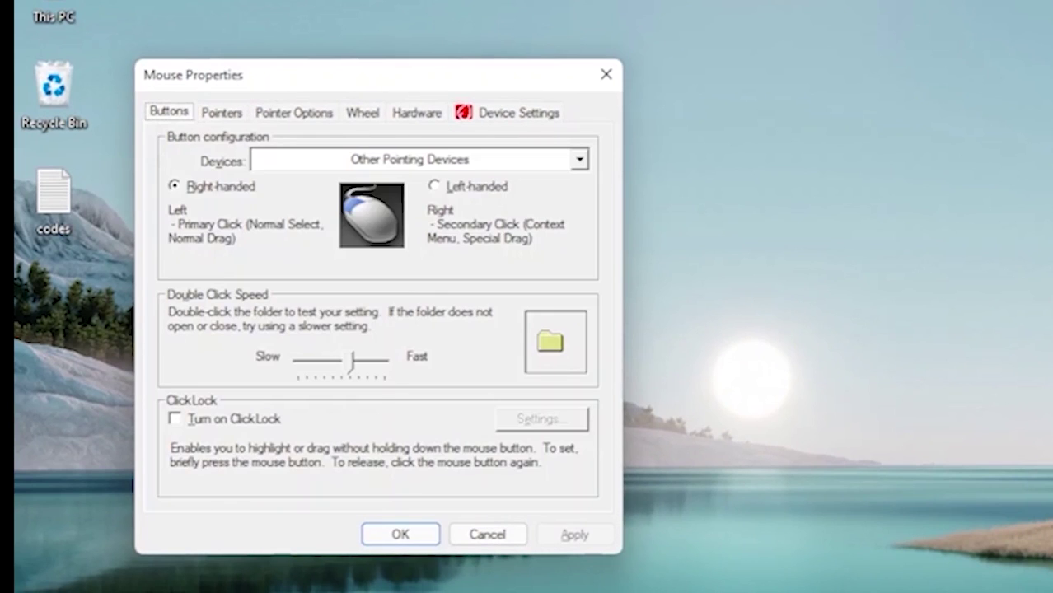
Step: Shift the mouse's double-click speed toward Slow
key("Tab")
key("Tab")
key("Tab")
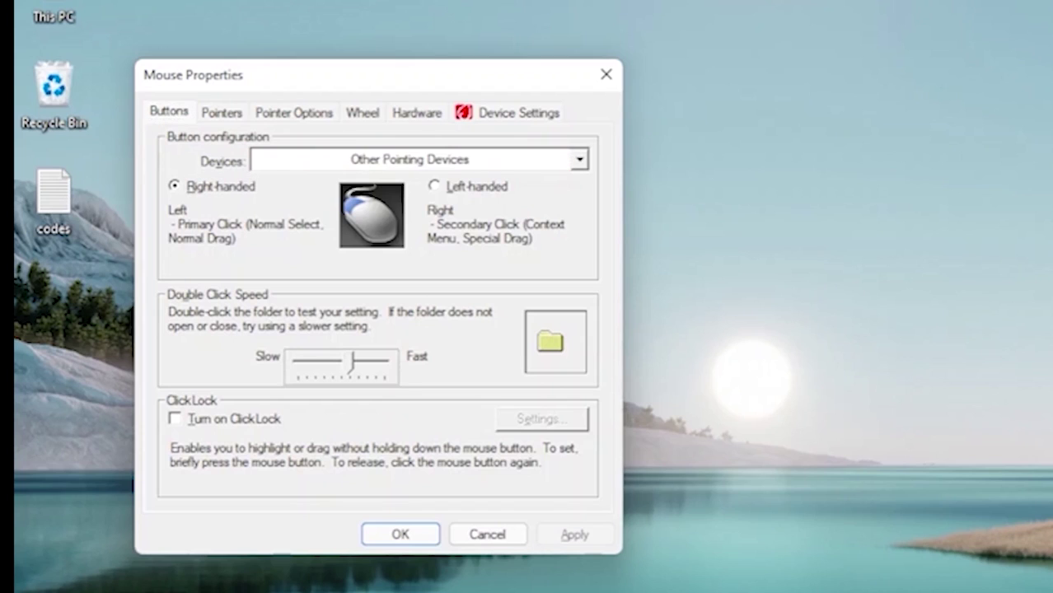
key("Right")
key("Left")
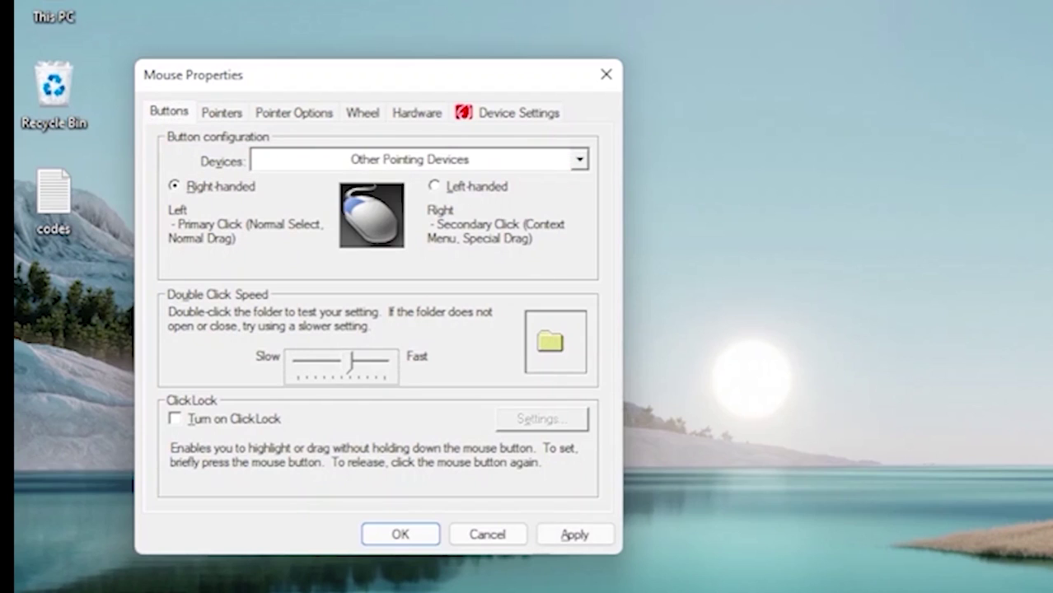
key("Left")
key("Left")
key("Left")
key("Left")
key("Left")
key("Left")
key("Left")
key("Left")
key("Left")
key("Left")
Step: Turn off Enhance pointer precision in the mouse's pointer options
key("Tab")
key("Tab")
key("Tab")
key("Tab")
key("Tab")
key("Tab")
key("Tab")
key("Tab")
key("Tab")
key("Tab")
key("Tab")
key("Tab")
key("Right")
key("Right")
key("Tab")
key("Tab")
key("space")
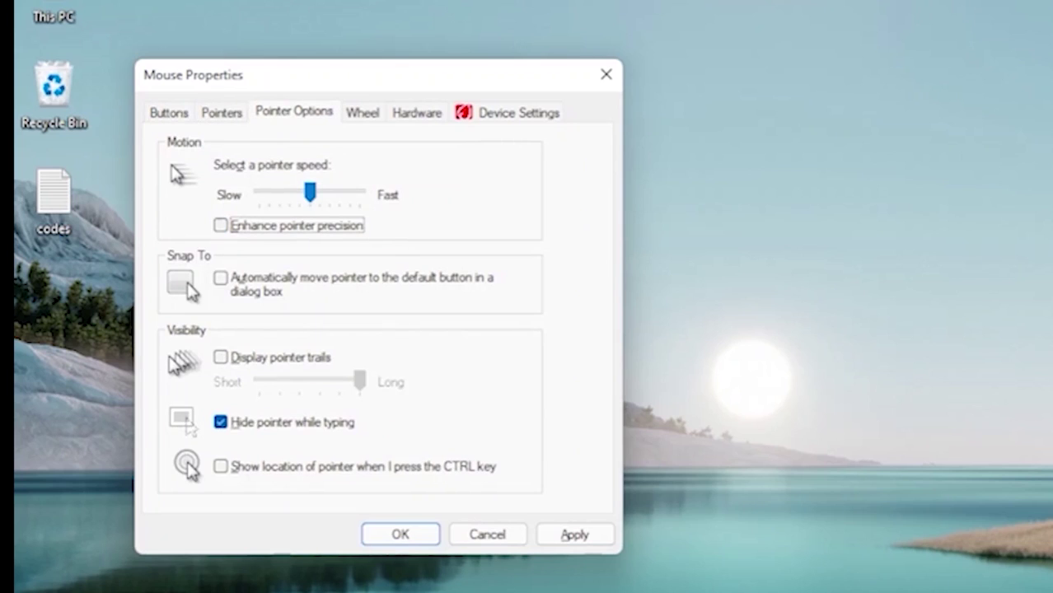
Step: Apply the changed mouse properties and close the dialog
key("Tab")
key("Tab")
key("Tab")
key("Tab")
key("Tab")
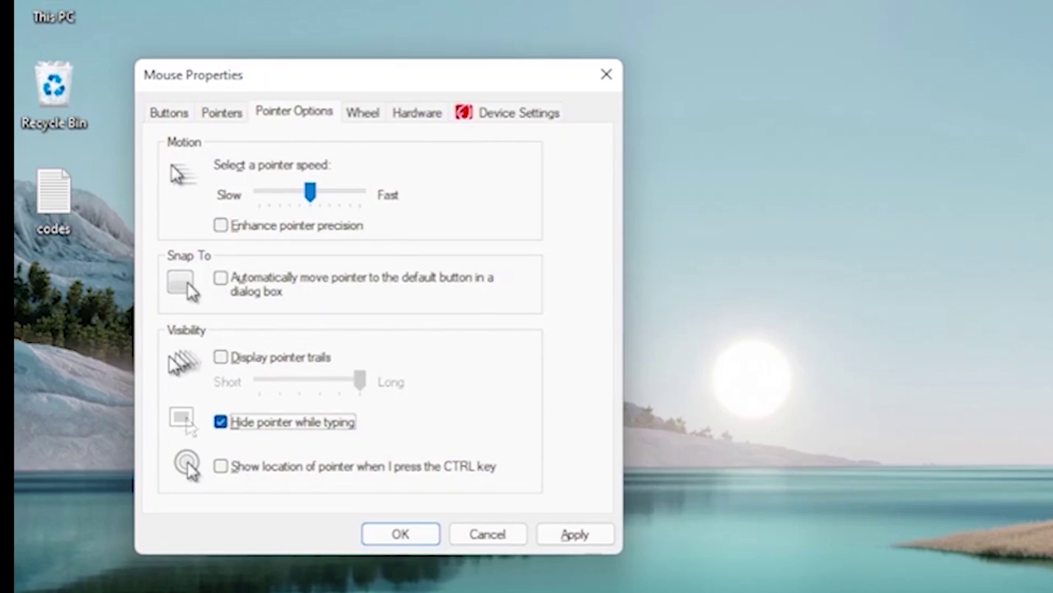
key("Tab")
key("space")
key("Tab")
key("Tab")
key("Tab")
key("Tab")
key("Tab")
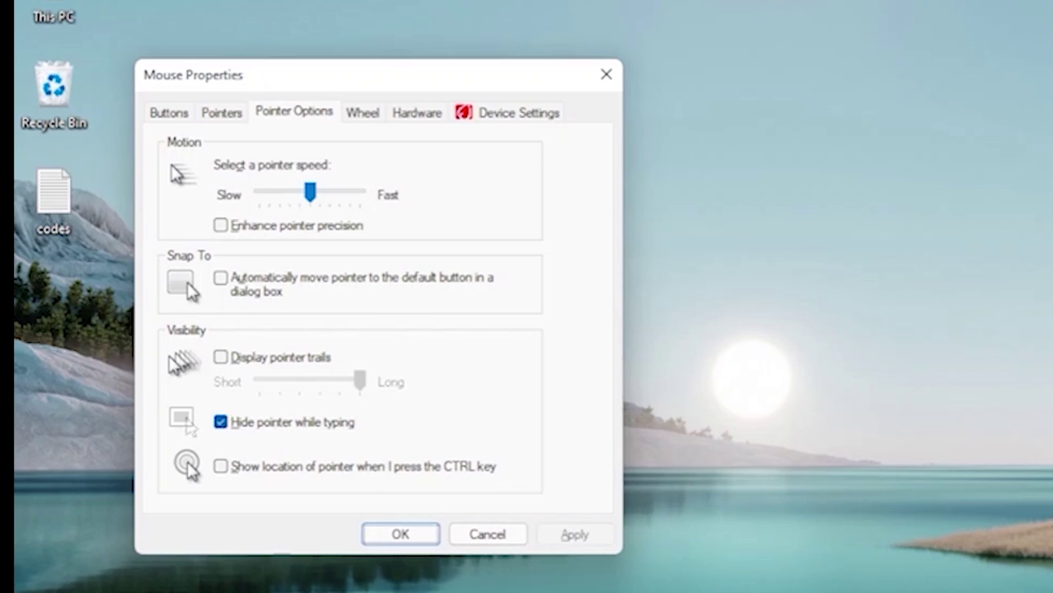
key("Return")
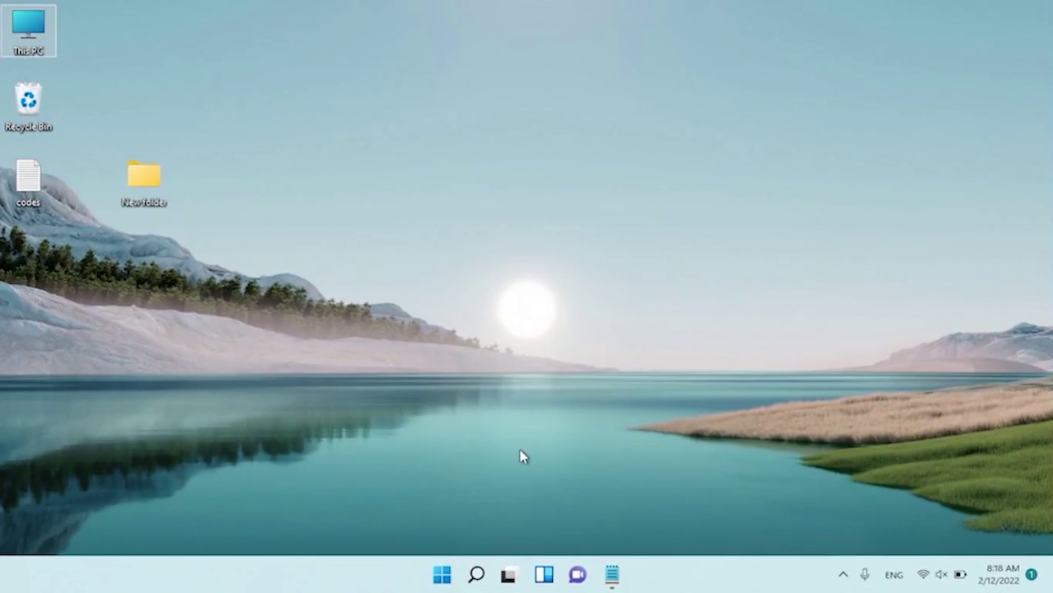
Step: Search the system for "folder" and open File Explorer Options
key("super")
type("fold")
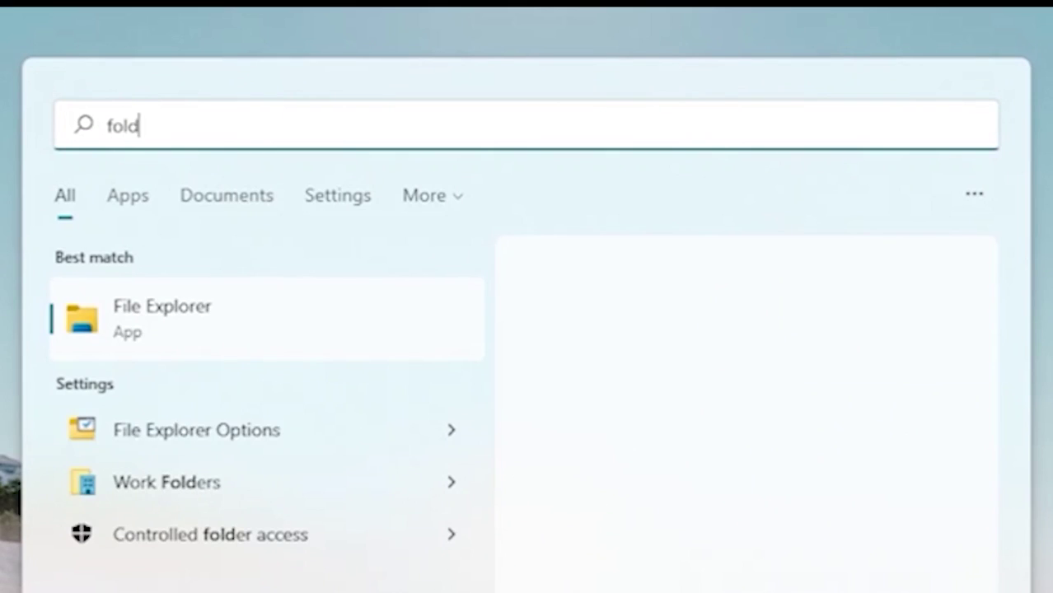
type("er")
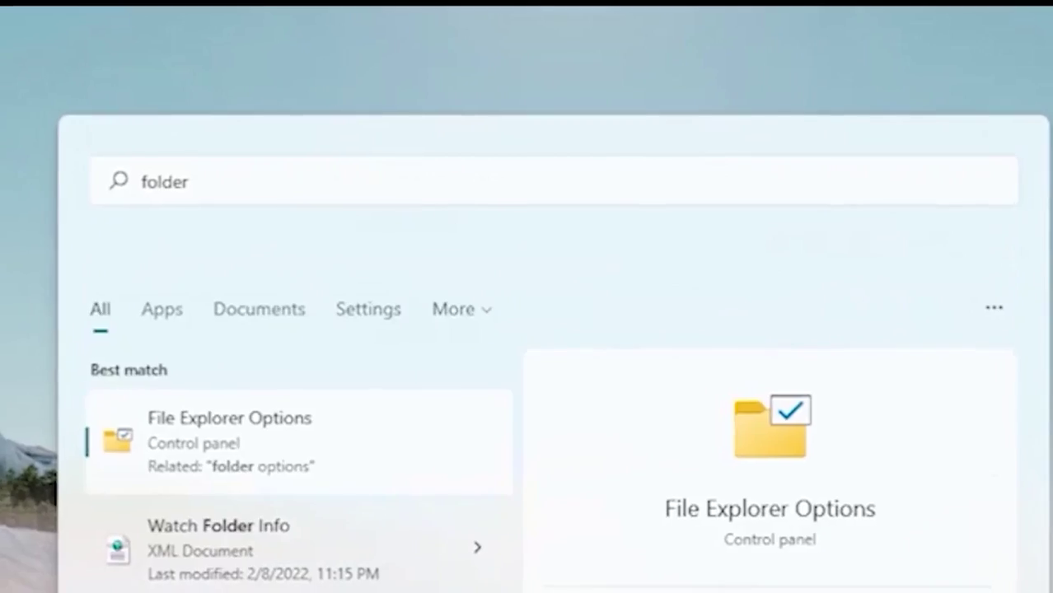
key("Return")
key("Tab")
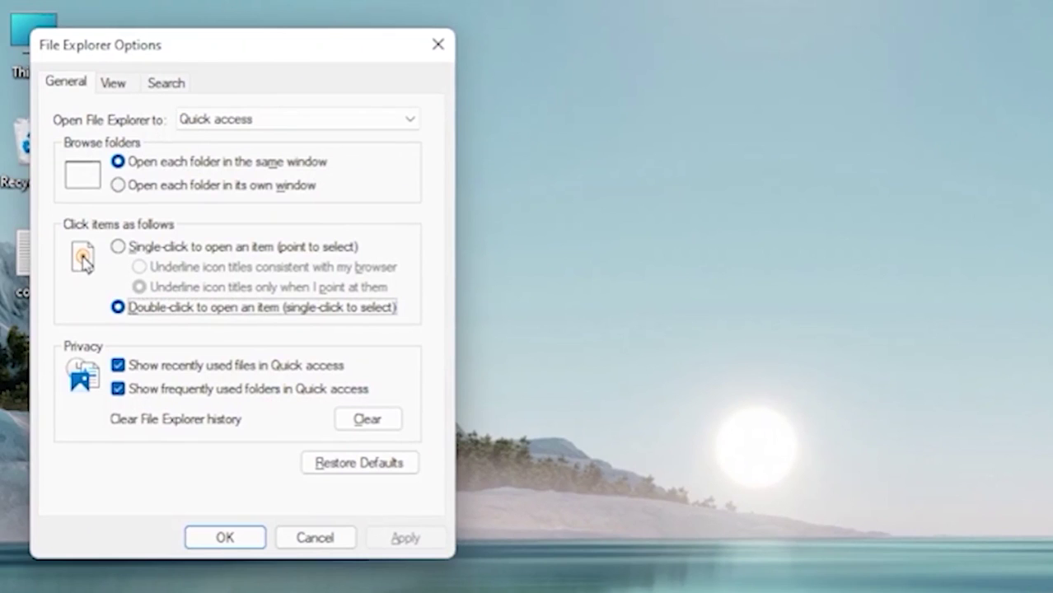
Step: Switch item opening to single-click and back to double-click
key("Up")
key("Down")
key("Up")
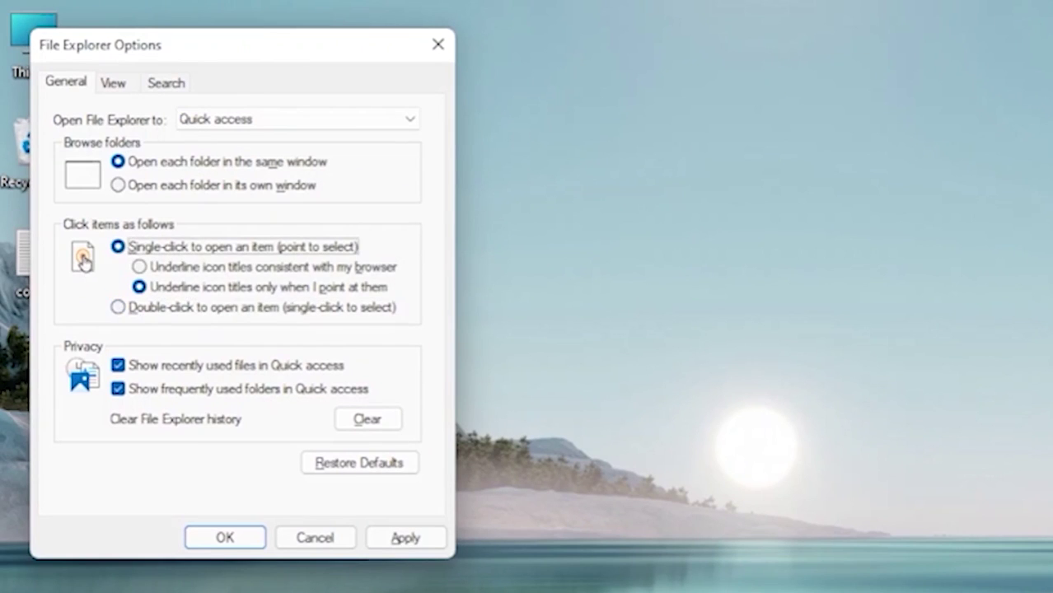
key("Down")
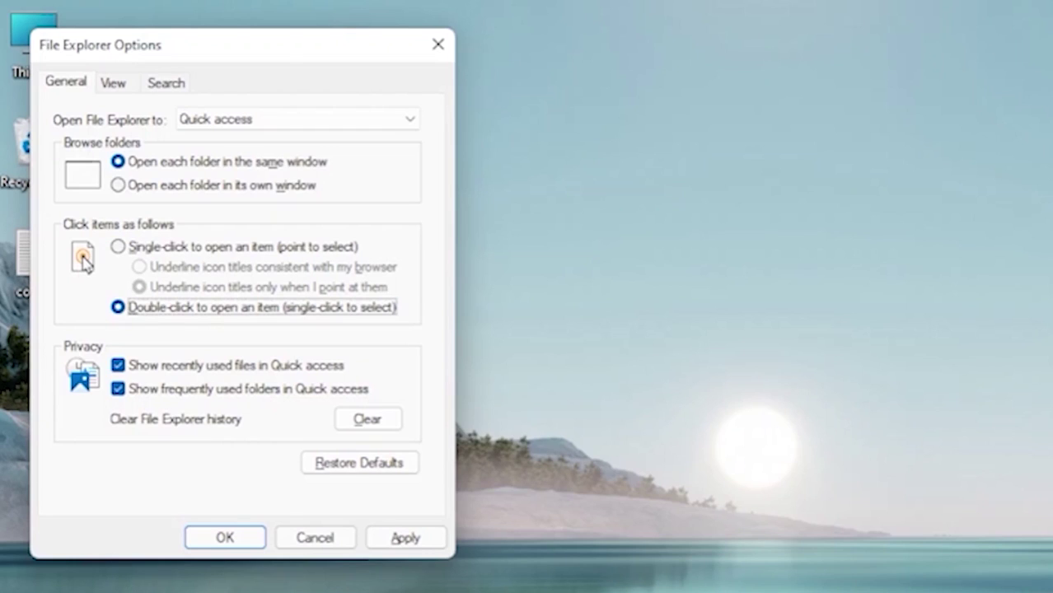
Step: Restore the default general settings in File Explorer Options
key("Tab")
key("Tab")
key("Tab")
key("Tab")
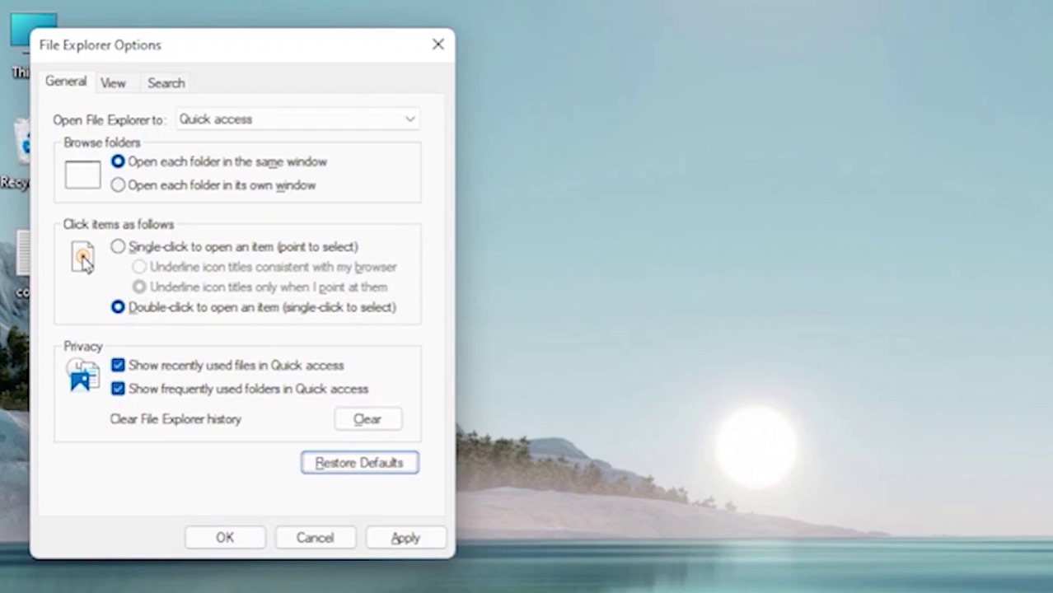
key("Return")
Step: Reset the folder view settings in File Explorer Options to their defaults
key("Tab")
key("Tab")
key("Tab")
key("Tab")
key("Right")
key("Tab")
key("Return")
key("Return")
key("Tab")
key("Tab")
key("Tab")
key("Tab")
key("Return")
Step: Accept the File Explorer Options changes and close the dialog
key("Tab")
key("Tab")
key("Tab")
key("Tab")
key("Tab")
key("Tab")
key("Tab")
key("Tab")
key("Tab")
key("Tab")
key("Tab")
key("Return")
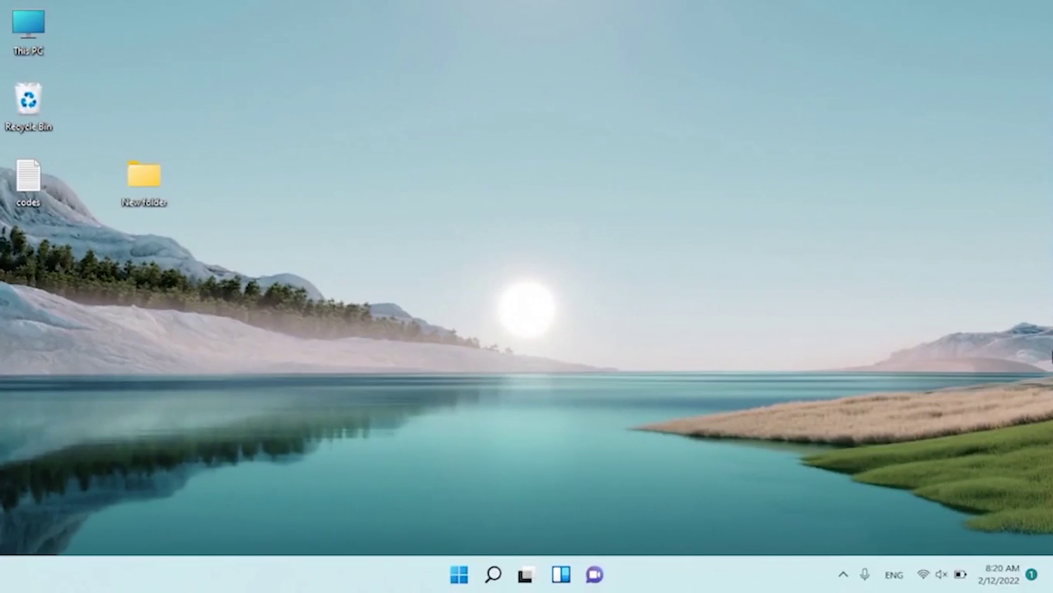
Step: Find Device Manager through the system search and open it
key("super")
type("de")
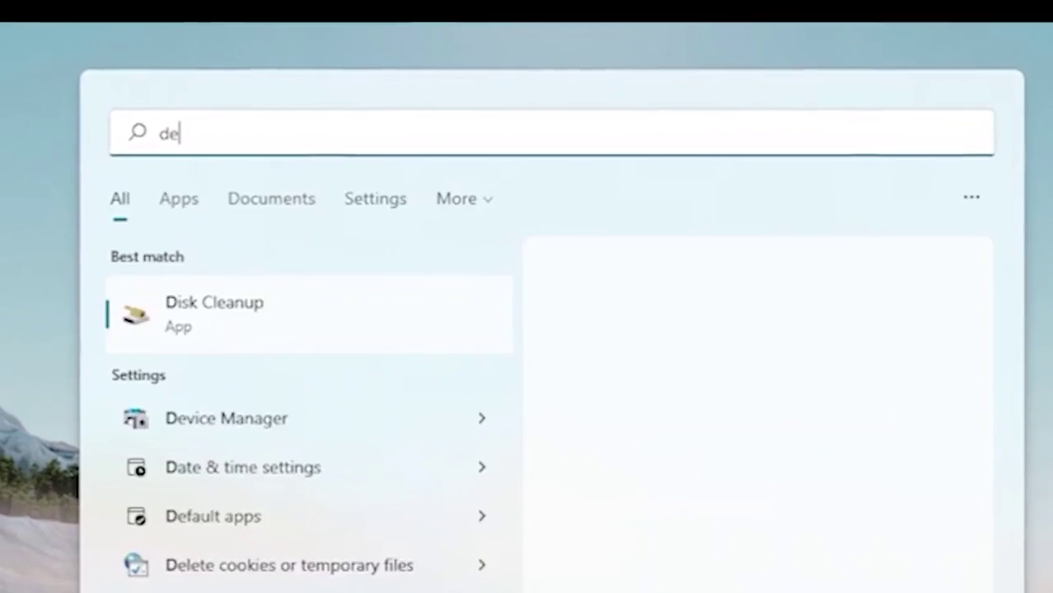
key("Return")
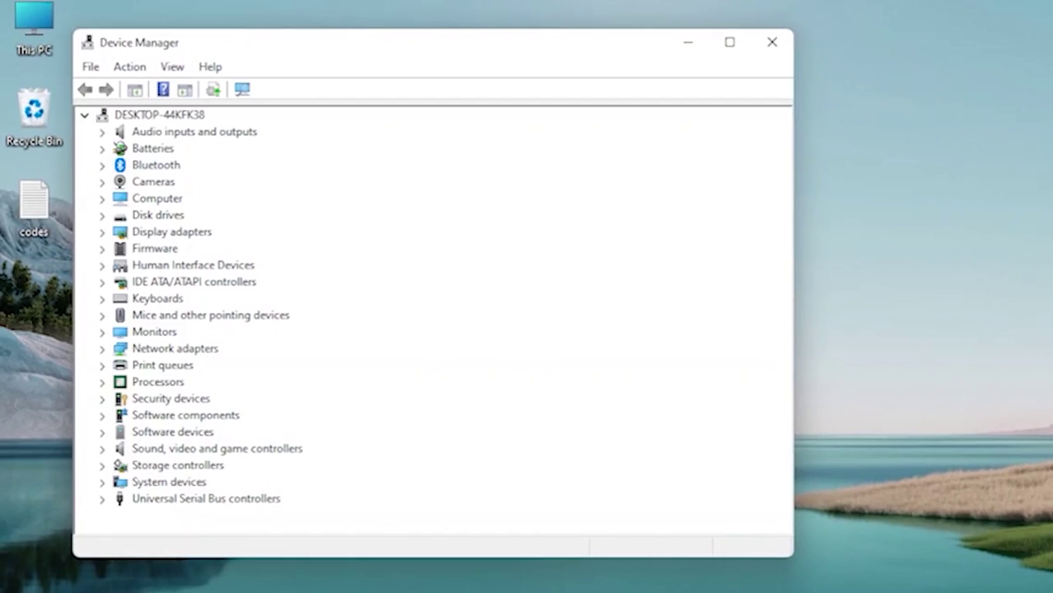
Step: Expand the Mice and other pointing devices category in the device tree
key("Tab")
key("Down")
key("Down")
key("Down")
key("Down")
key("Down")
key("Down")
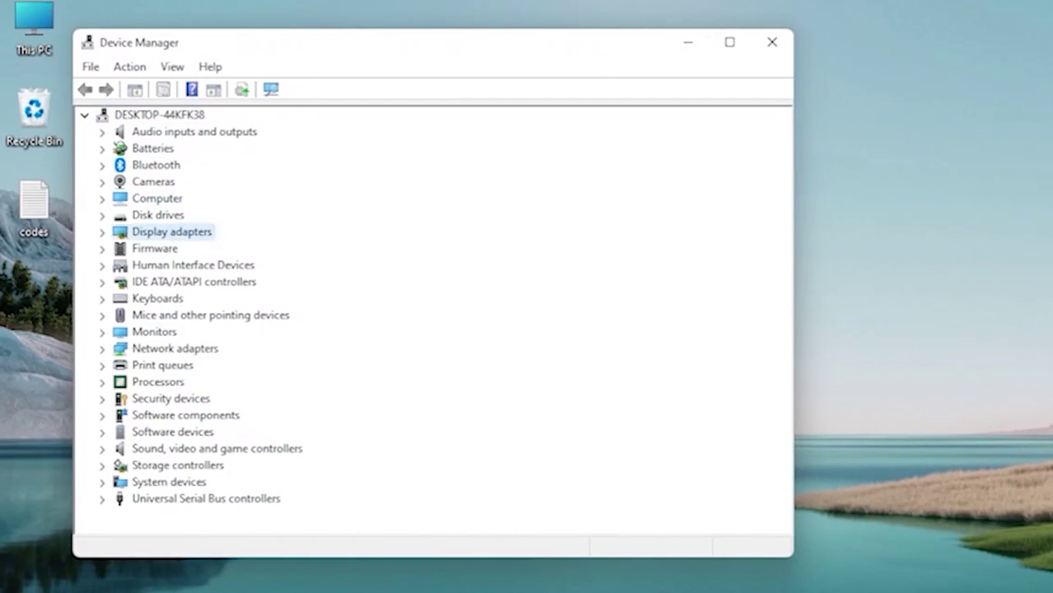
key("Down")
key("Down")
key("Down")
key("Down")
key("Down")
key("Down")
key("Down")
key("Down")
key("Down")
key("Down")
key("Up")
key("Up")
key("Up")
key("Up")
key("Right")
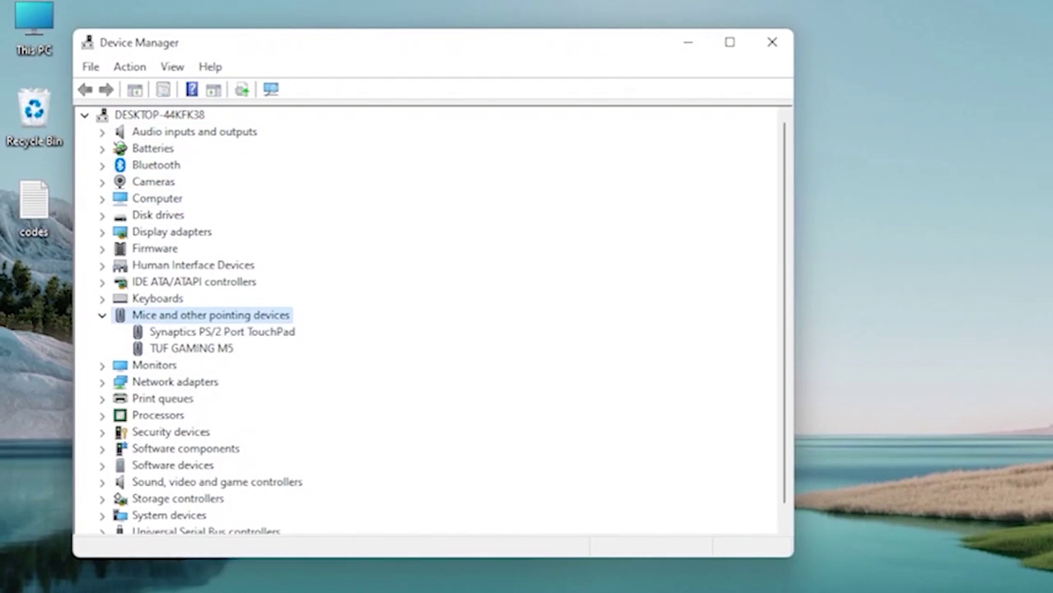
Step: Run an automatic driver search for the TUF GAMING M5 mouse and close the update wizard
key("Down")
key("Down")
key("Up")
key("Down")
key("Up")
key("Down")
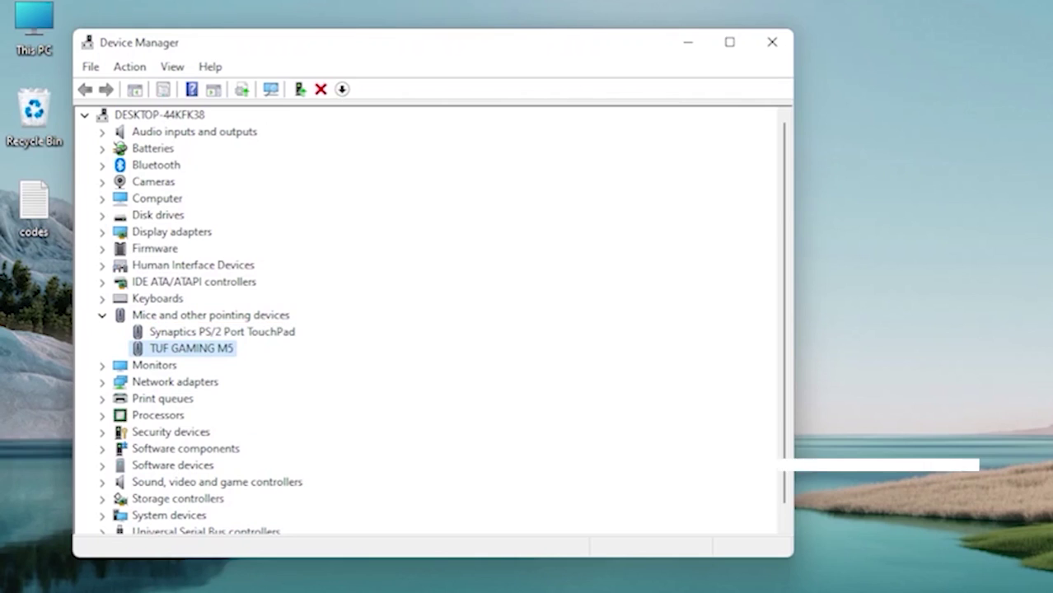
key("shift+F10")
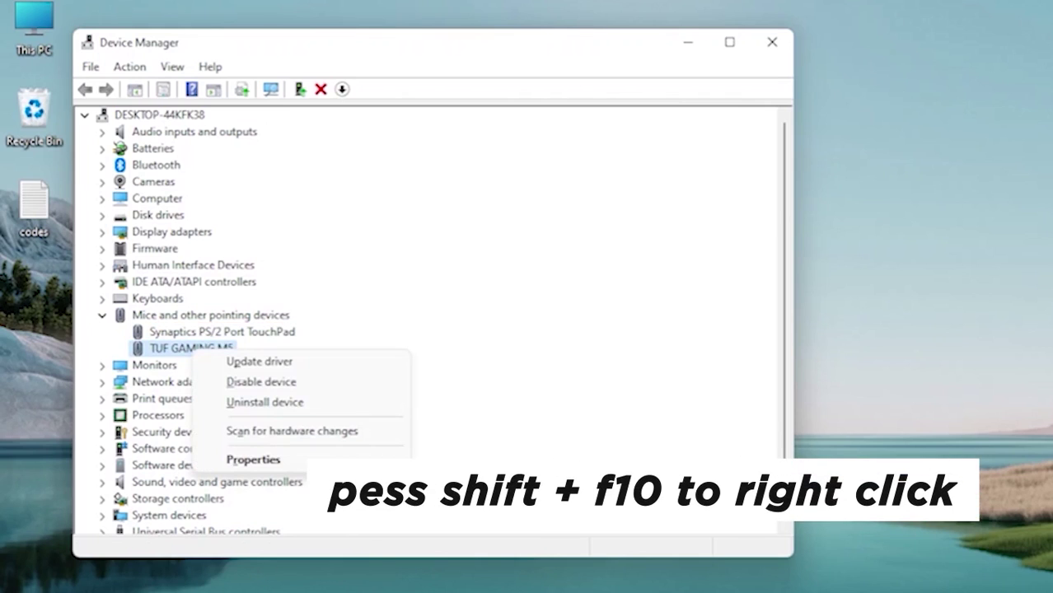
key("Down")
key("Return")
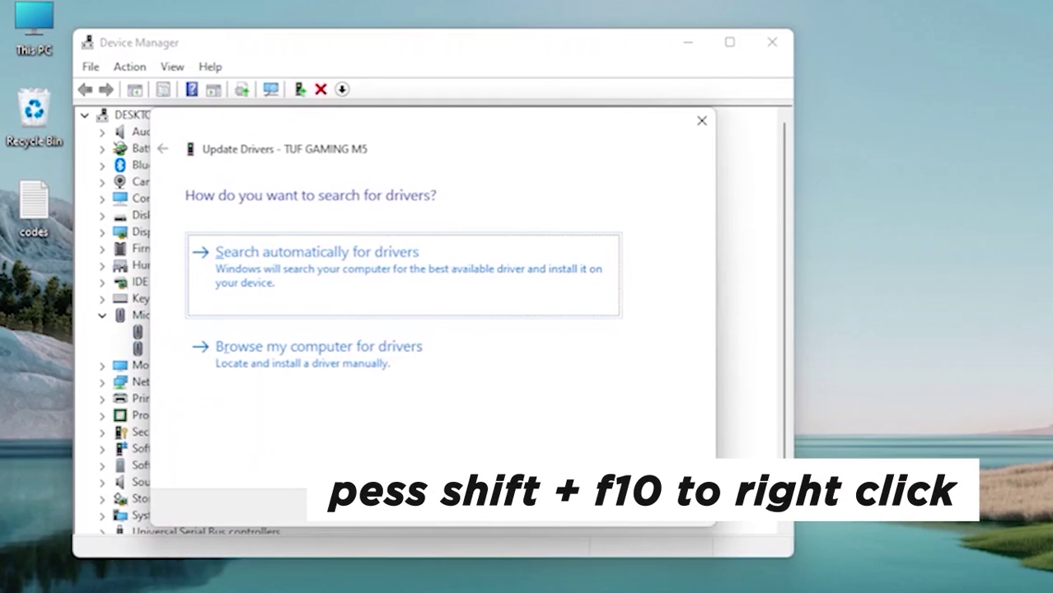
key("Return")
key("Return")
key("Down")
key("Up")
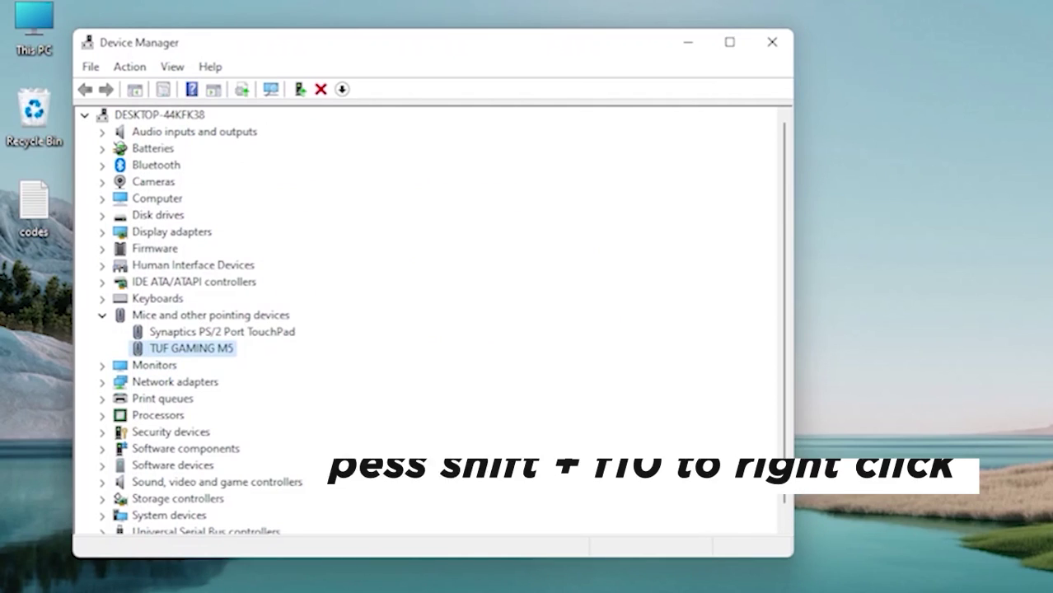
Step: Start a manual driver update for TUF GAMING M5 and show the list of available drivers on the computer
key("shift+F10")
key("Down")
key("Down")
key("Down")
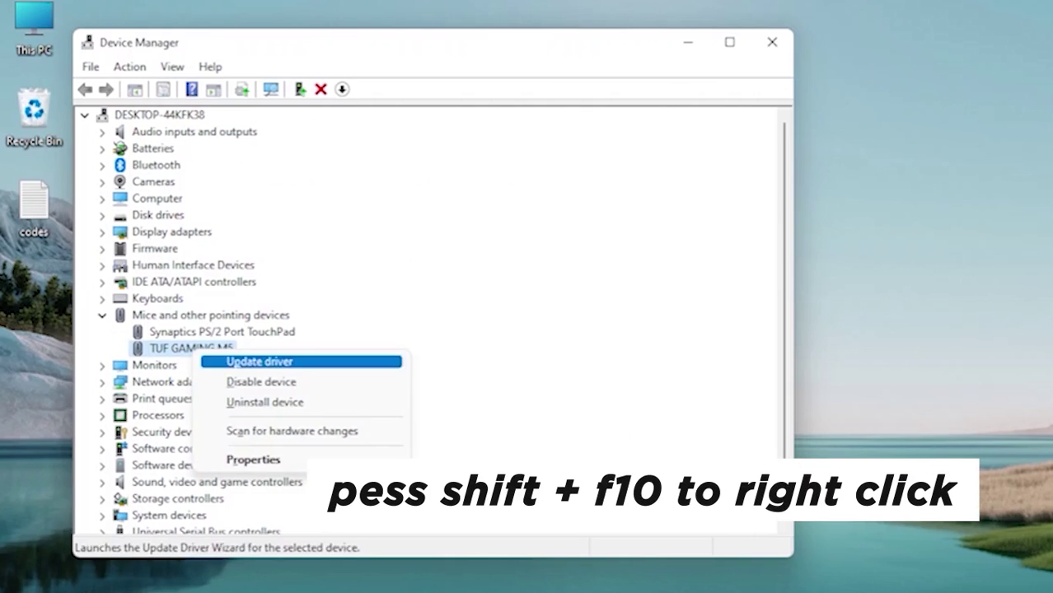
key("Up")
key("Up")
key("Return")
key("Down")
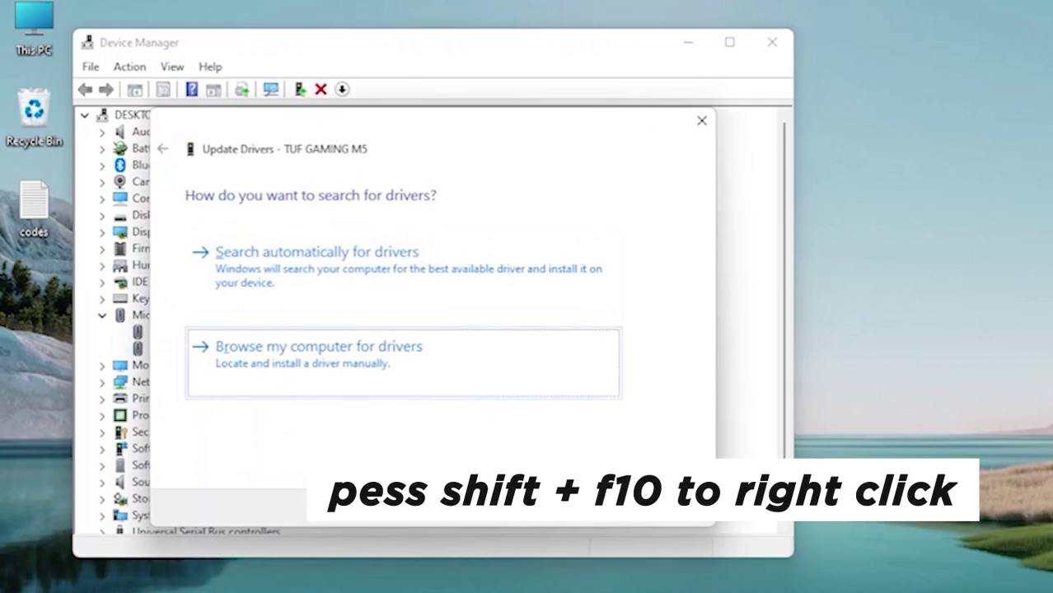
key("Return")
key("Tab")
key("Tab")
key("Tab")
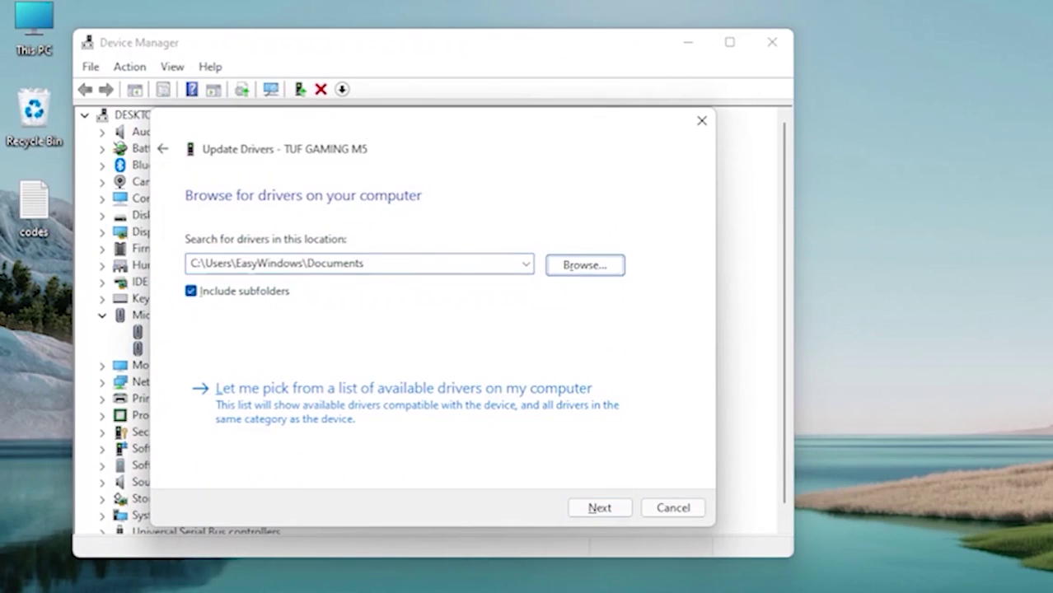
key("Return")
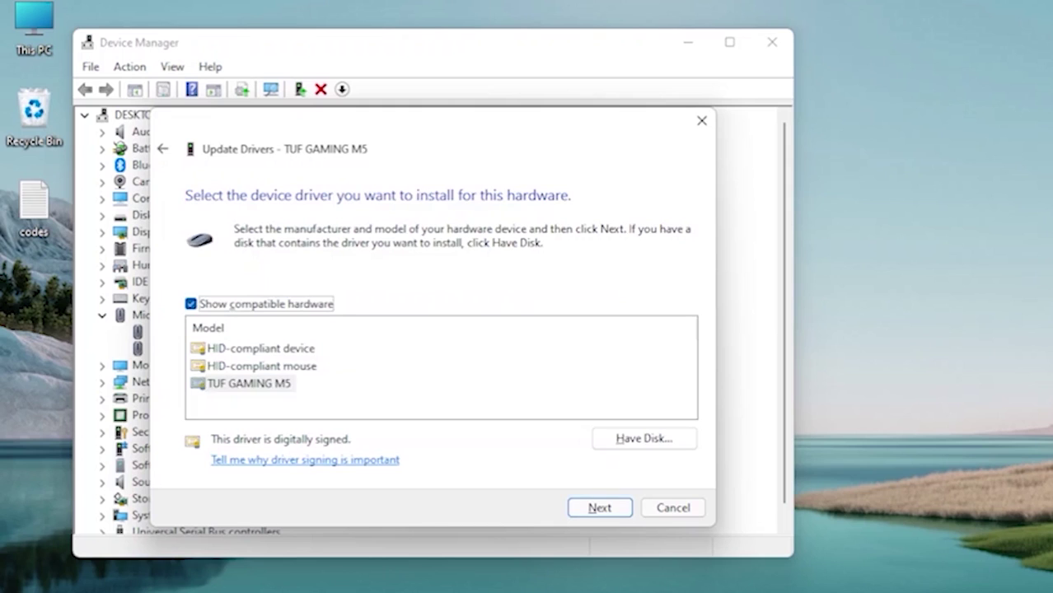
Step: Install the TUF GAMING M5 driver from the compatible hardware list and close the wizard
key("Tab")
key("Up")
key("Up")
key("Down")
key("Down")
key("Up")
key("Up")
key("Down")
key("Down")
key("Return")
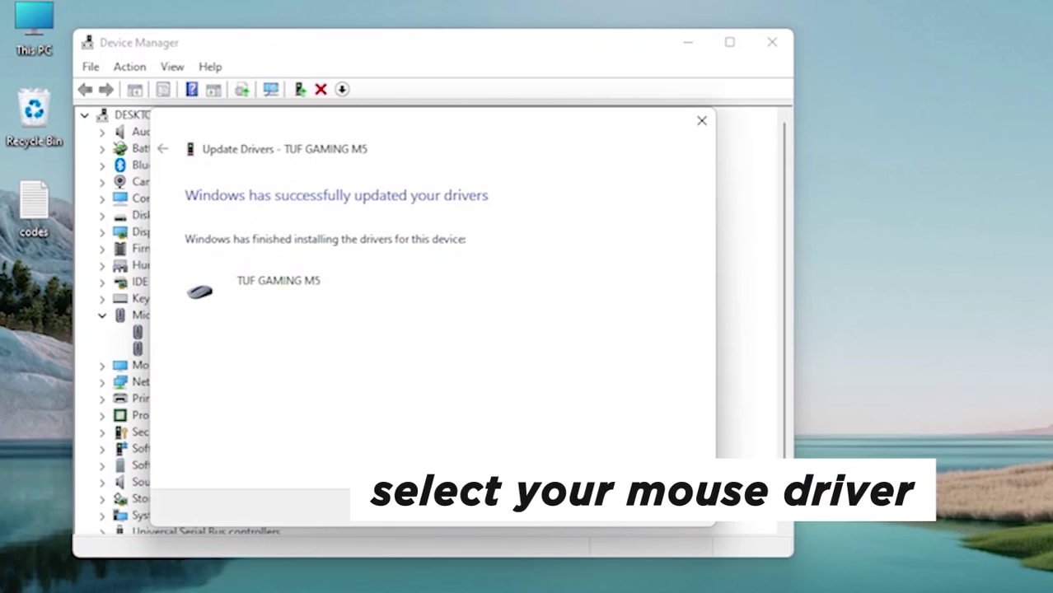
key("Return")
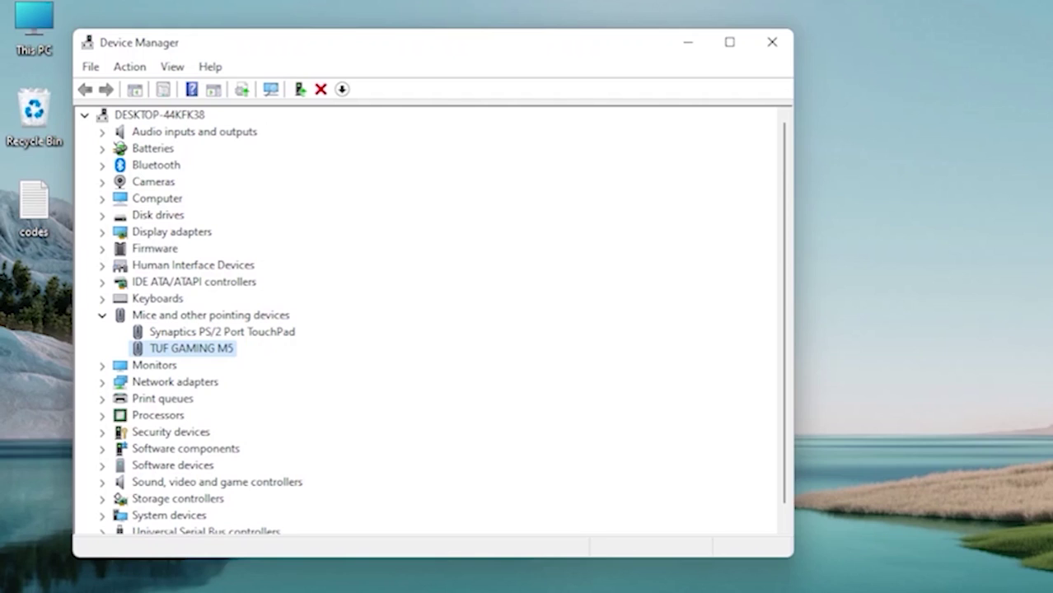
Step: Open the properties of the TUF GAMING M5 mouse and show its driver options
key("shift+F10")
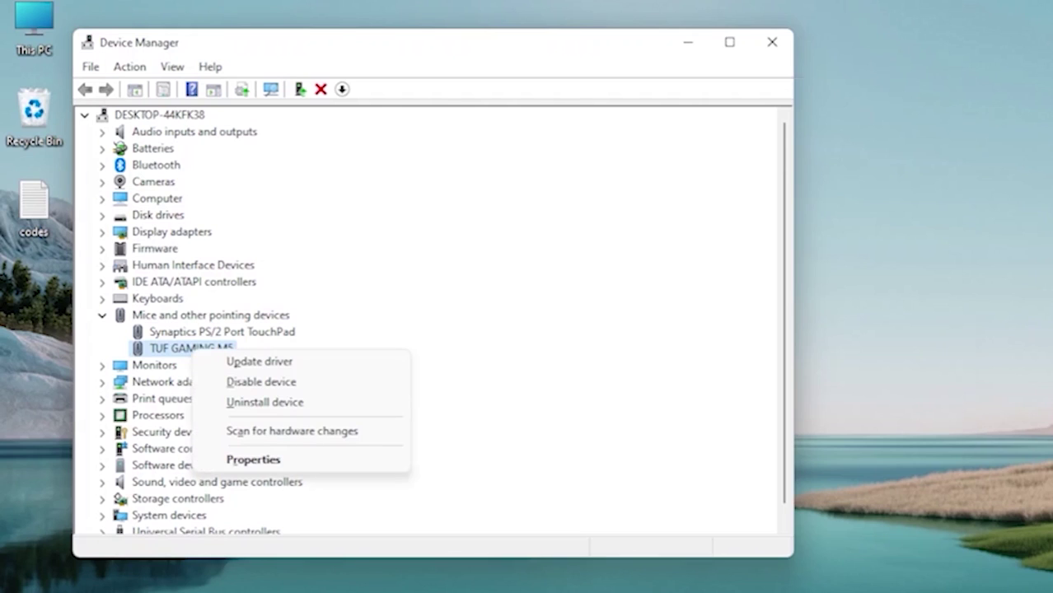
key("Down")
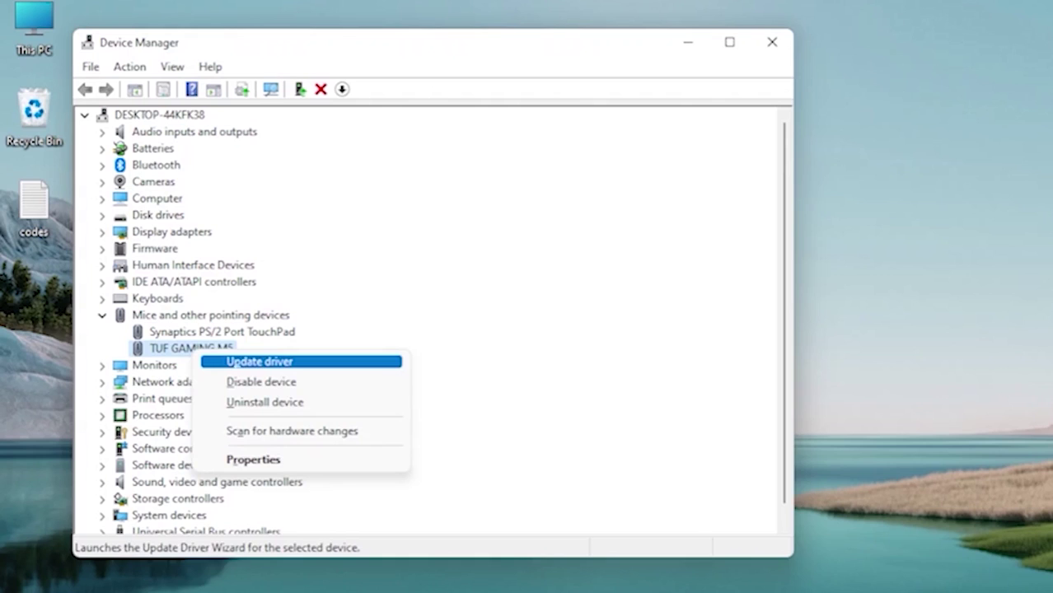
key("Down")
key("Down")
key("Down")
key("Down")
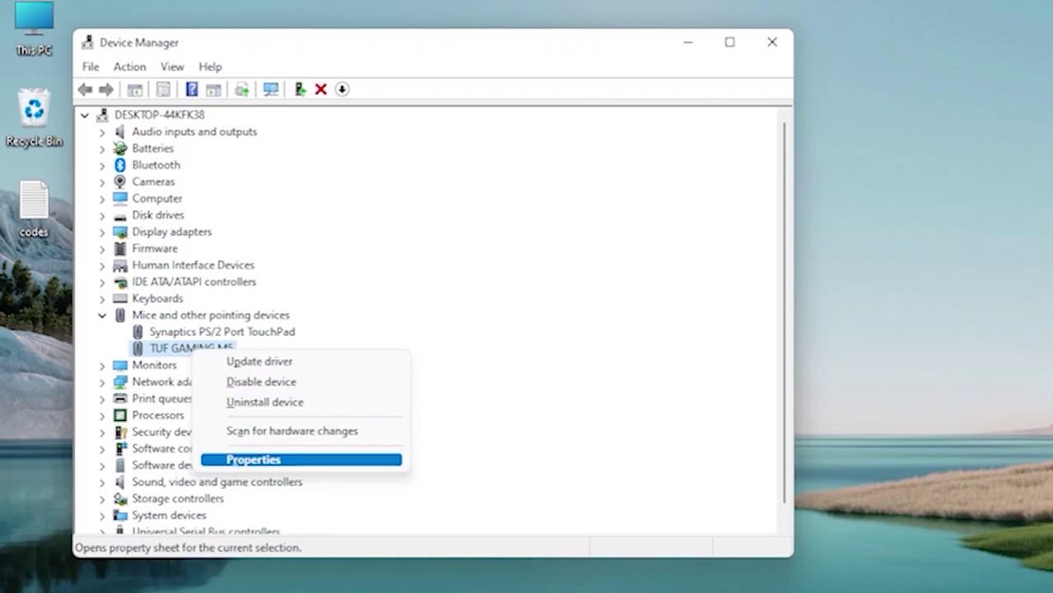
key("Return")
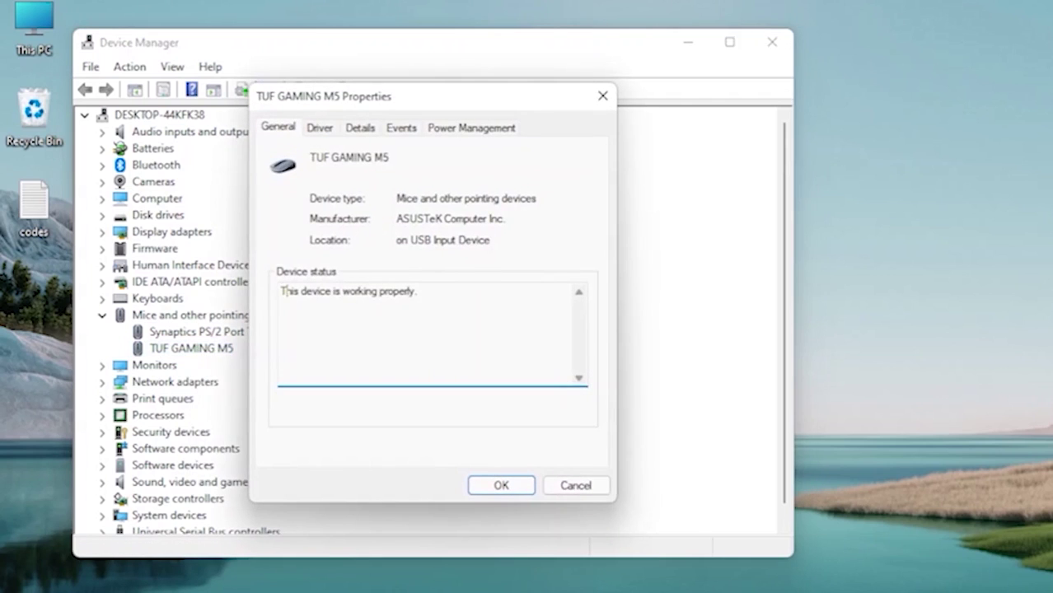
key("Tab")
key("Tab")
key("Tab")
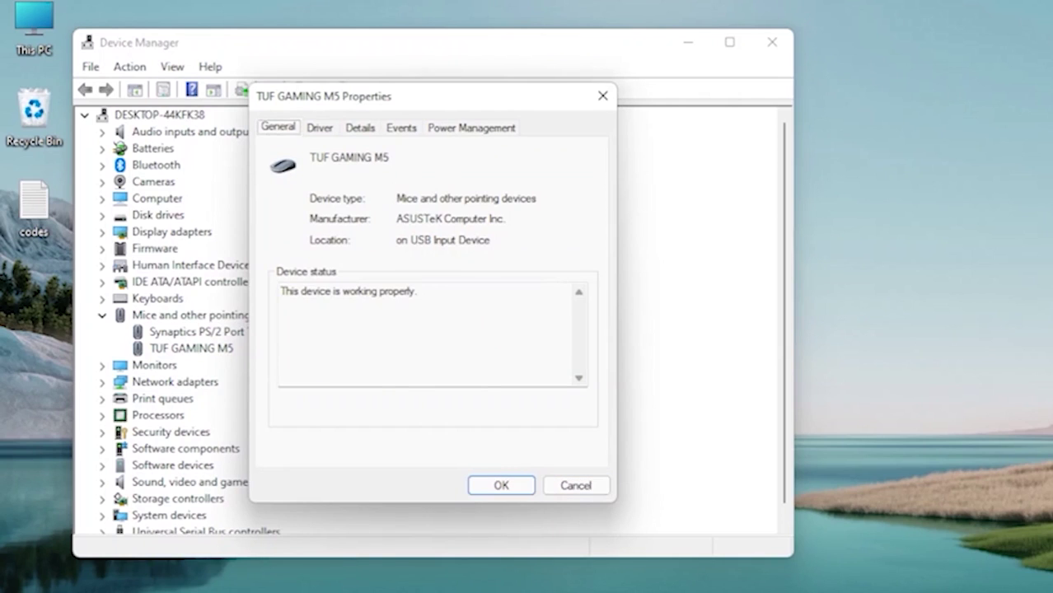
key("Right")
key("Tab")
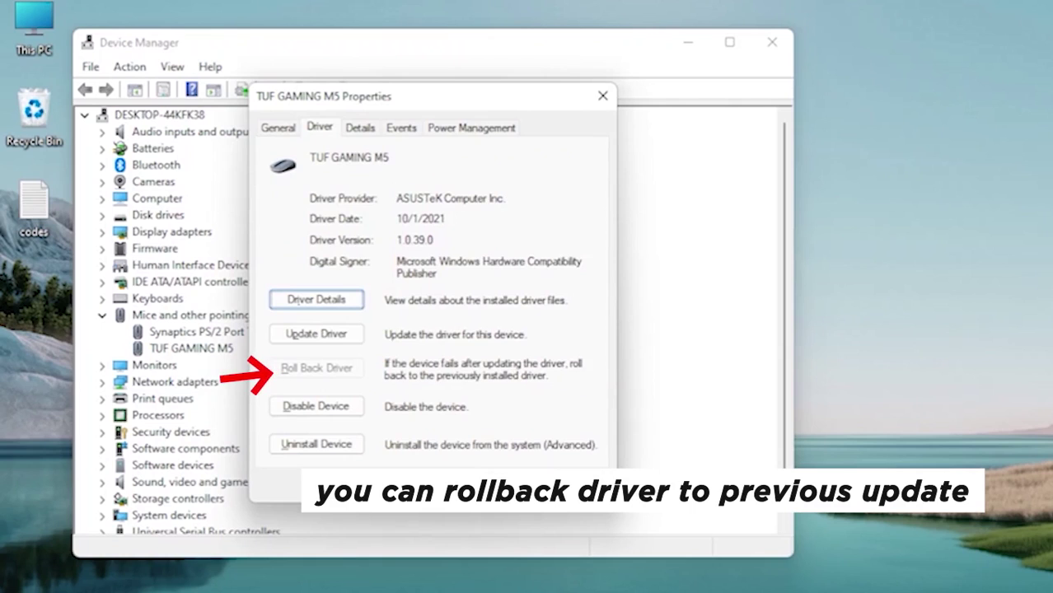
Step: Uninstall the TUF GAMING M5 device with the option to attempt removing its driver enabled
key("Tab")
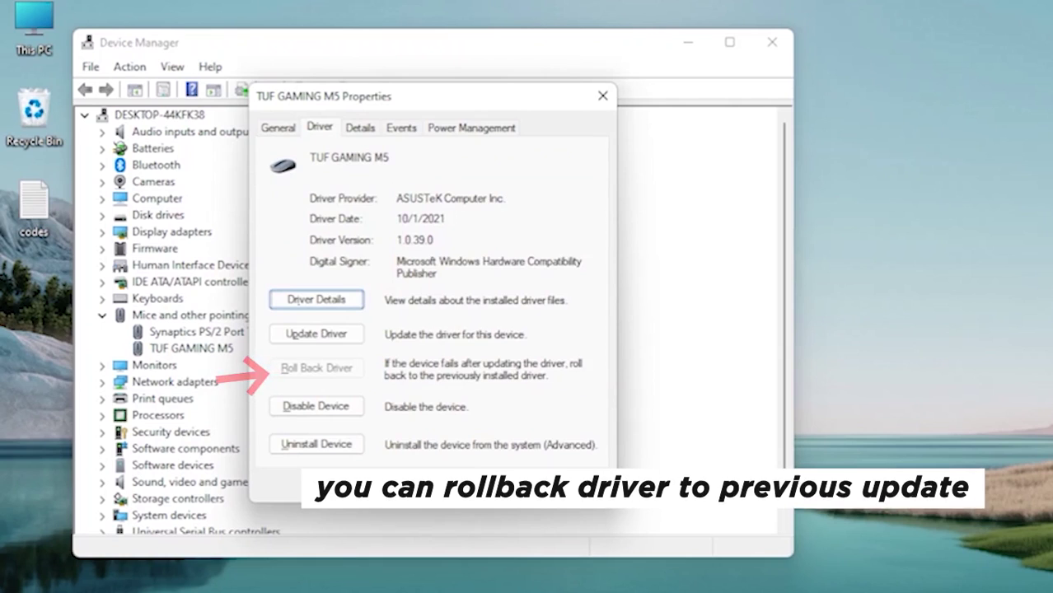
key("Tab")
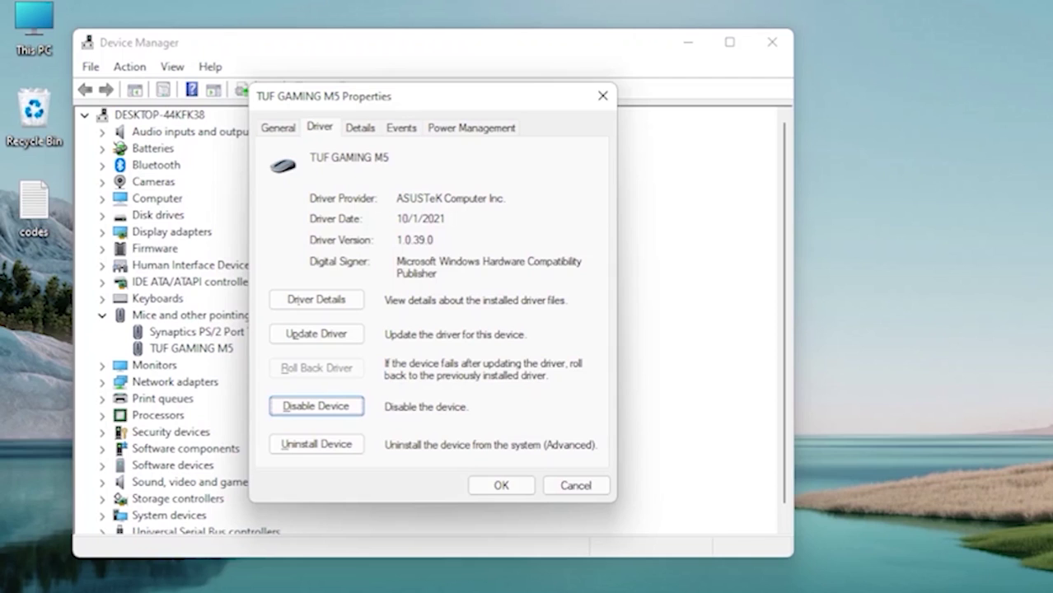
key("Tab")
key("Return")
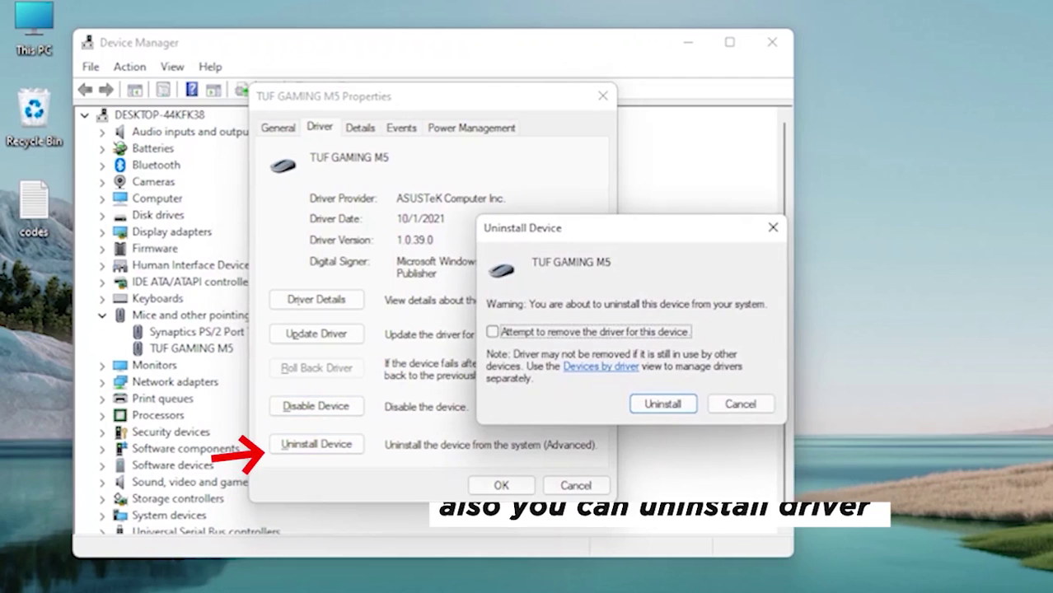
key("space")
key("space")
key("space")
key("Tab")
key("Tab")
key("Return")
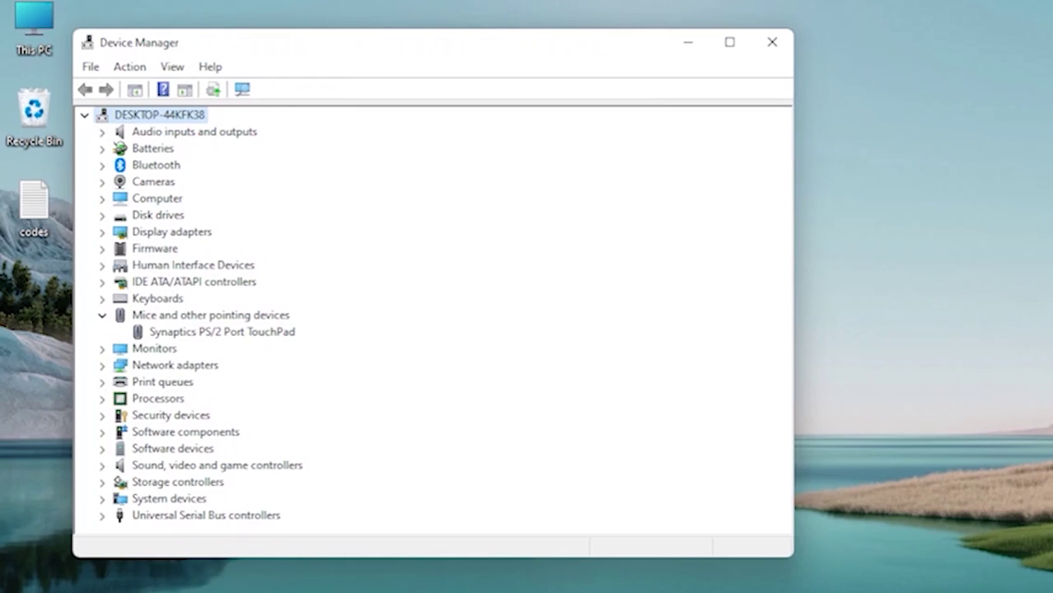
Step: Scan the computer for hardware changes so the mouse is detected again
key("alt+f")
key("Right")
key("Down")
key("Down")
key("Down")
key("Up")
key("Return")
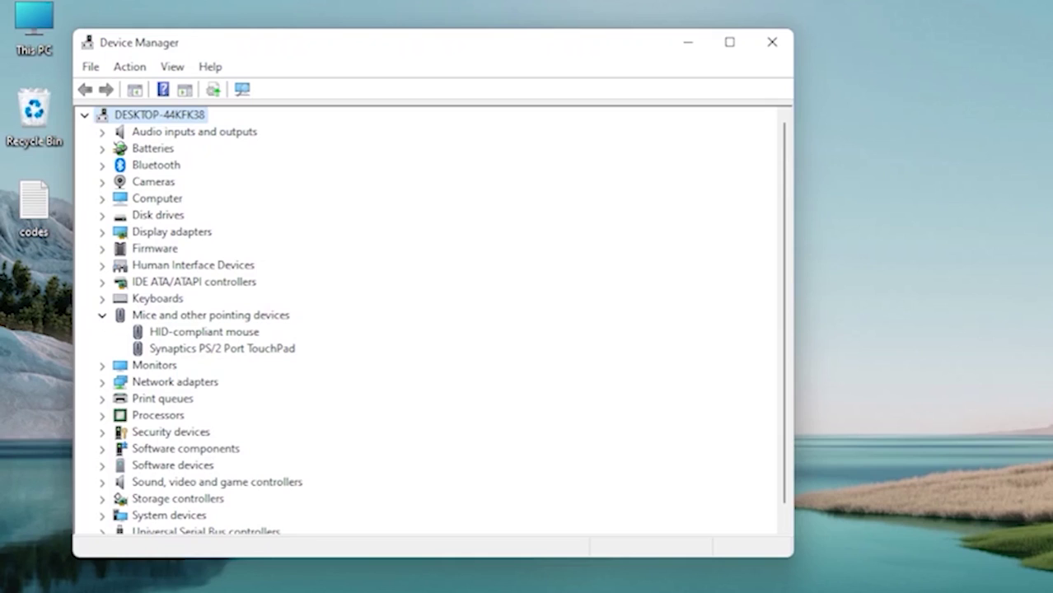
Step: Examine the devices listed under Mice and other pointing devices after the hardware scan
key("Down")
key("Down")
key("Down")
key("Down")
key("Down")
key("Down")
key("Down")
key("Down")
key("Down")
key("Down")
key("Down")
key("Down")
key("Down")
key("Down")
key("Down")
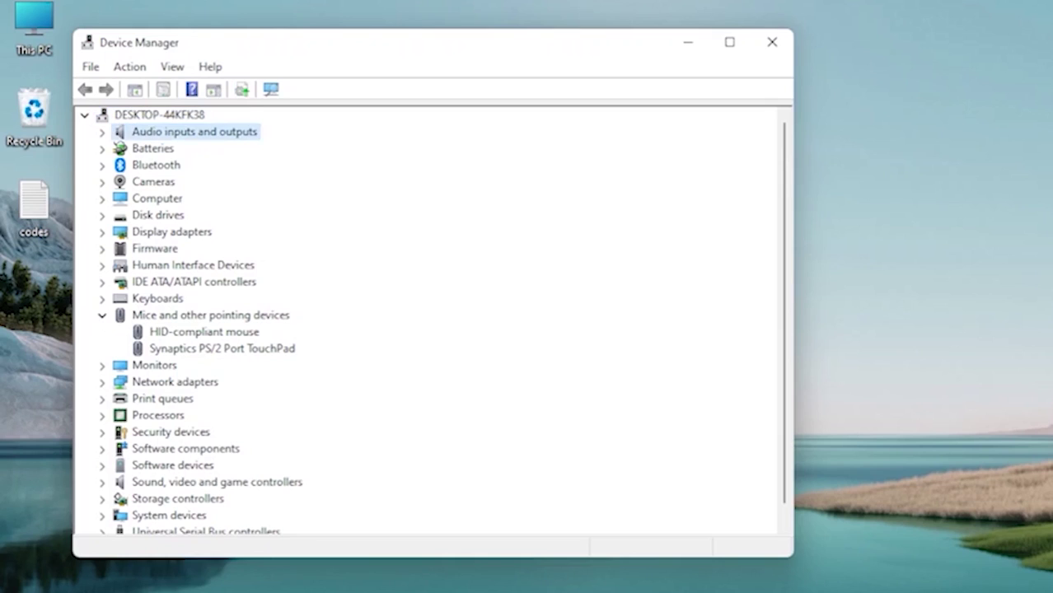
key("Up")
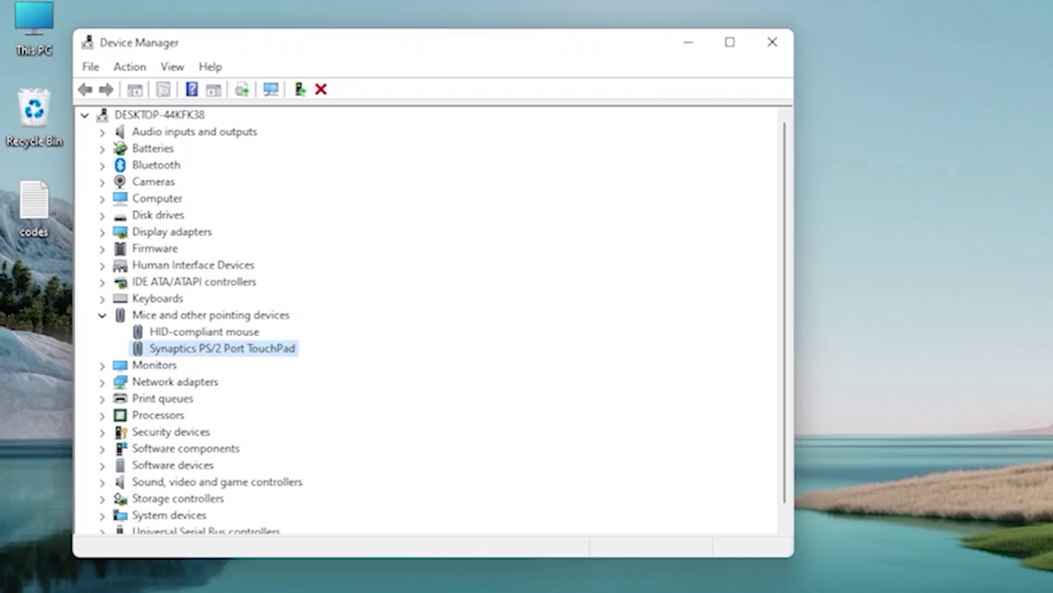
Step: Return to the Device Manager window and expand the Universal Serial Bus controllers category
left_click(33, 29)
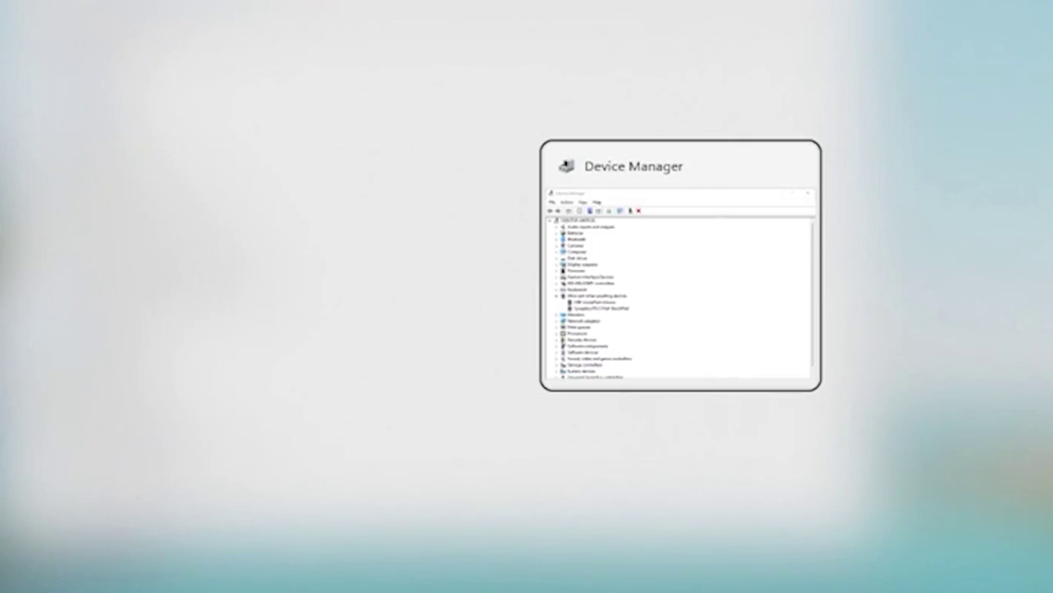
left_click(181, 297)
key("Down")
key("Down")
key("Down")
key("Down")
key("Down")
key("Down")
key("Down")
key("Down")
key("Down")
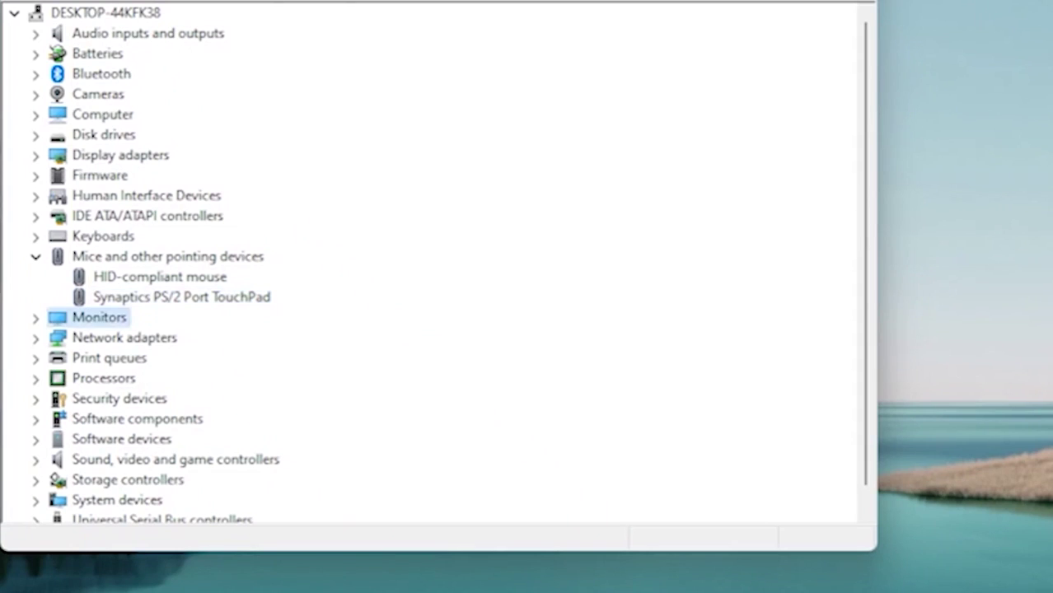
key("Down")
key("Down")
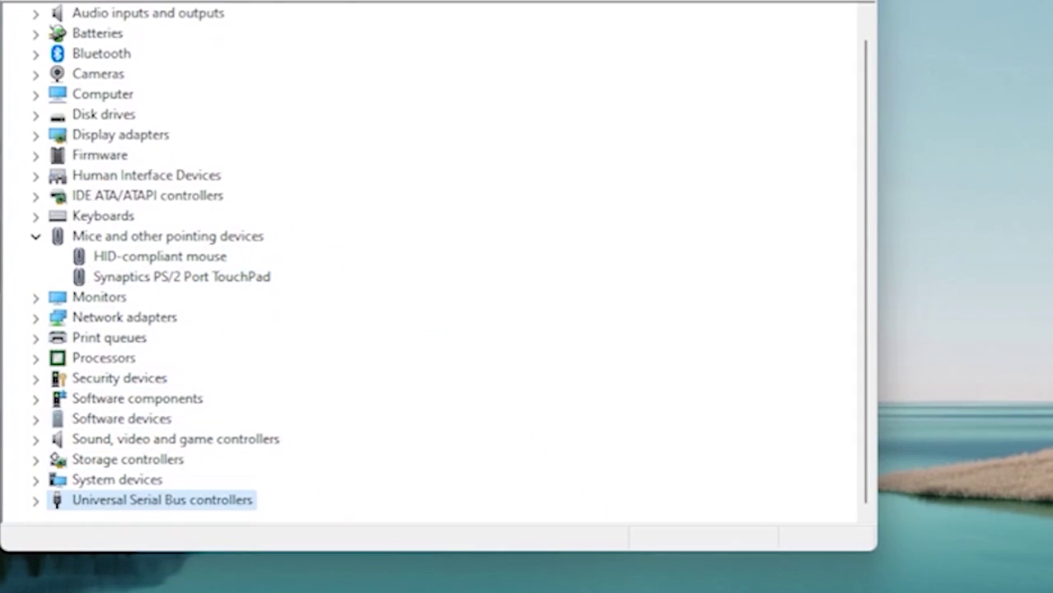
key("Right")
Step: Go through the USB controller entries and select the Intel(R) USB 3.0 eXtensible Host Controller
key("Down")
key("Up")
key("Down")
key("Down")
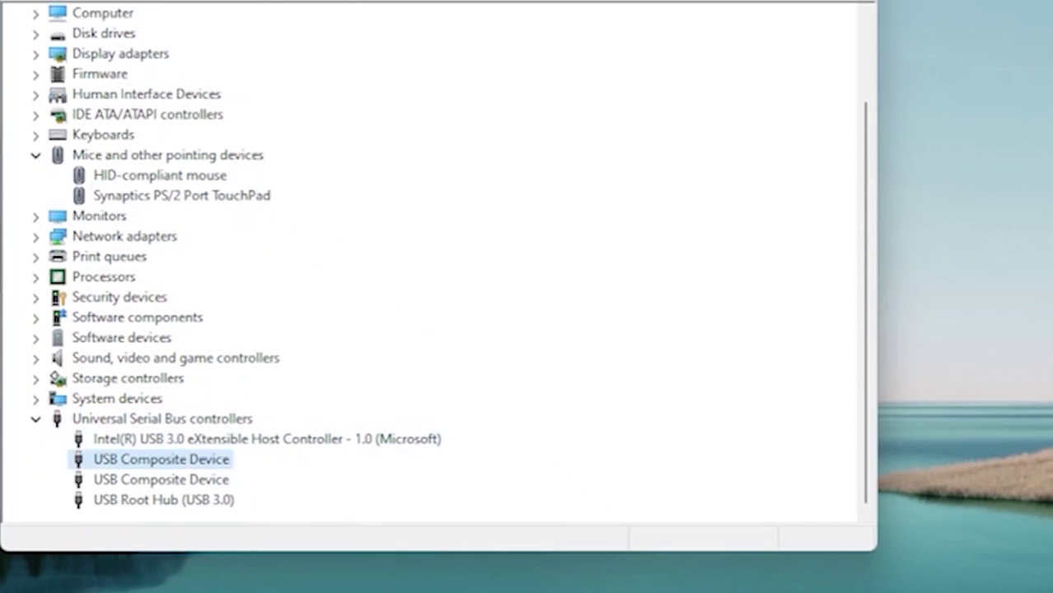
key("Down")
key("Down")
key("Up")
key("Up")
key("Up")
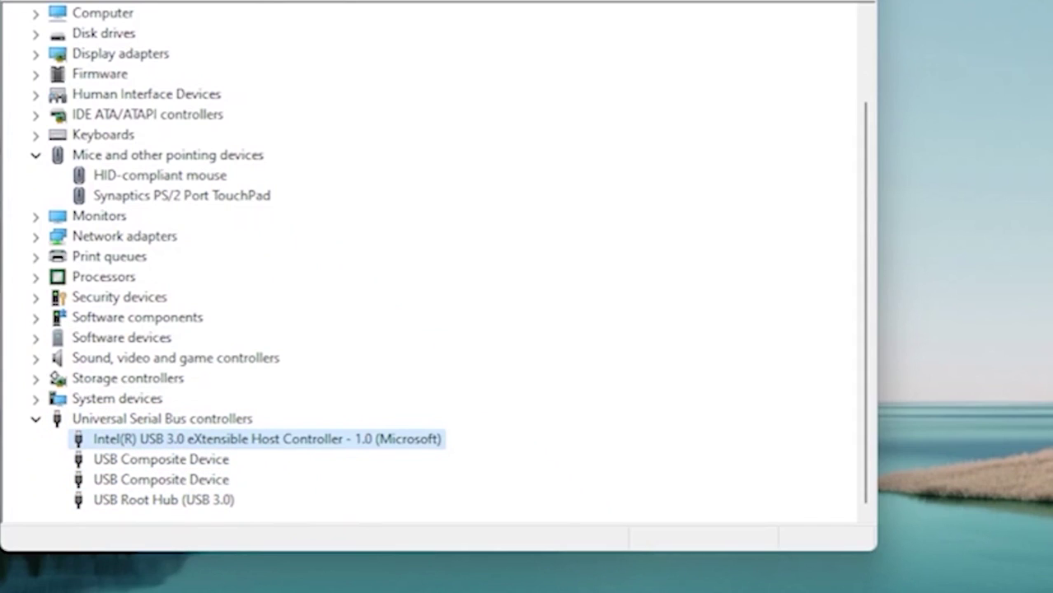
key("shift+F10")
key("Down")
key("Down")
key("Down")
key("Return")
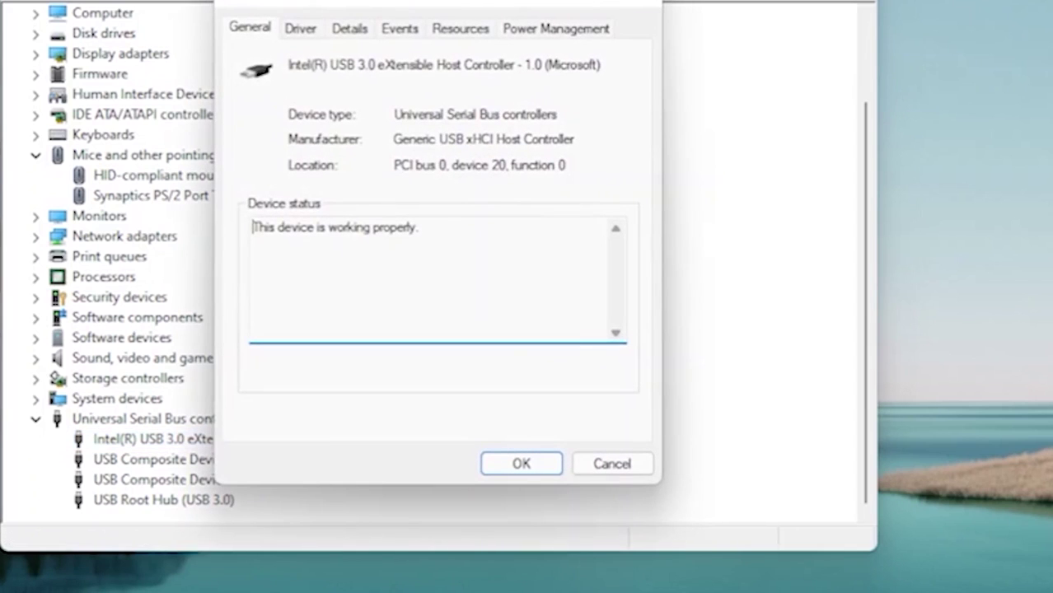
key("Tab")
key("Tab")
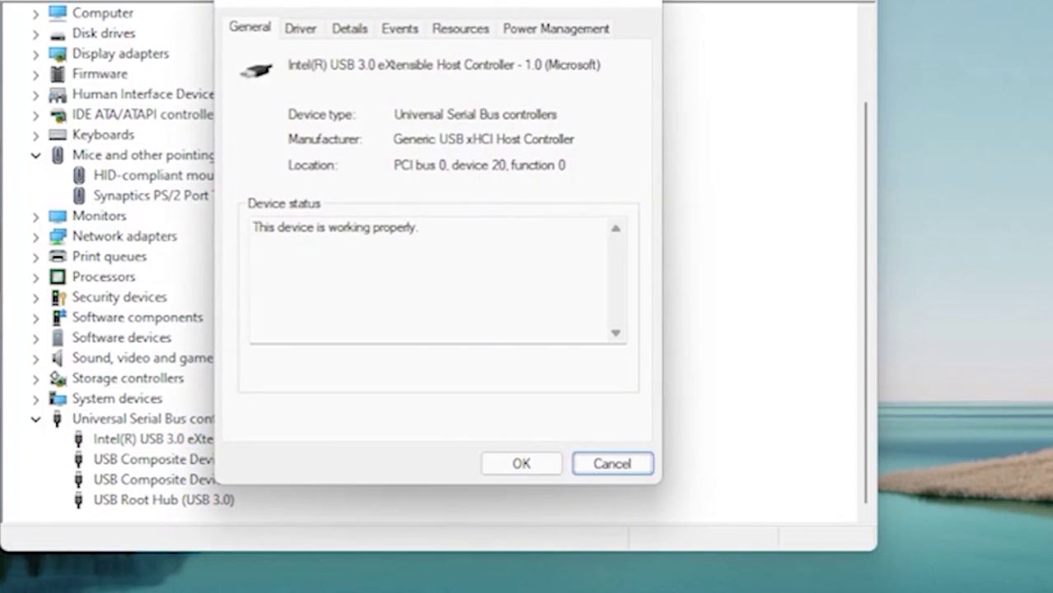
key("Tab")
key("Right")
key("Right")
key("Right")
key("Right")
key("Right")
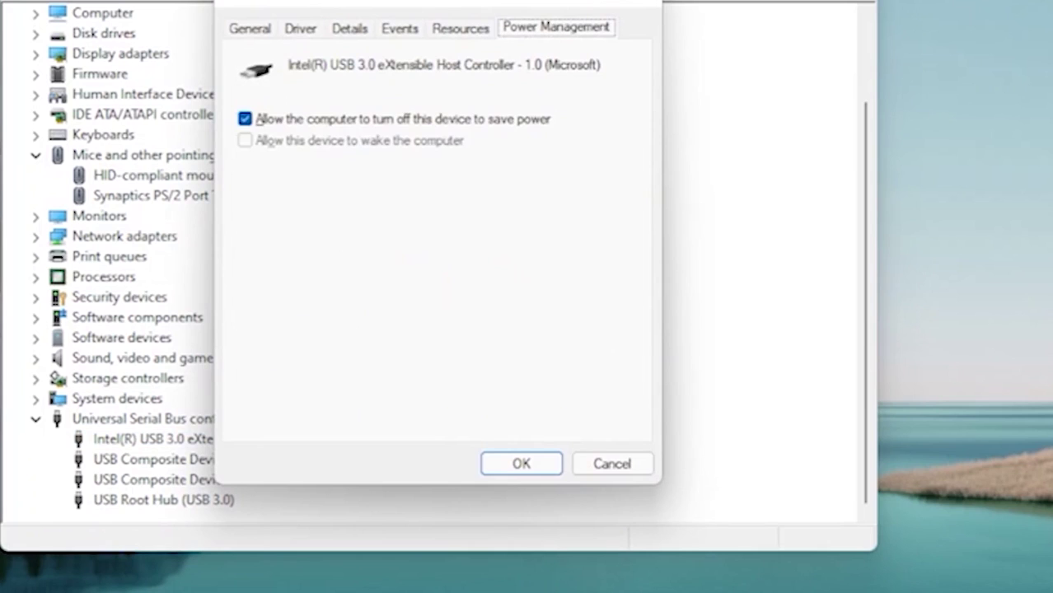
key("Tab")
key("Tab")
key("Return")
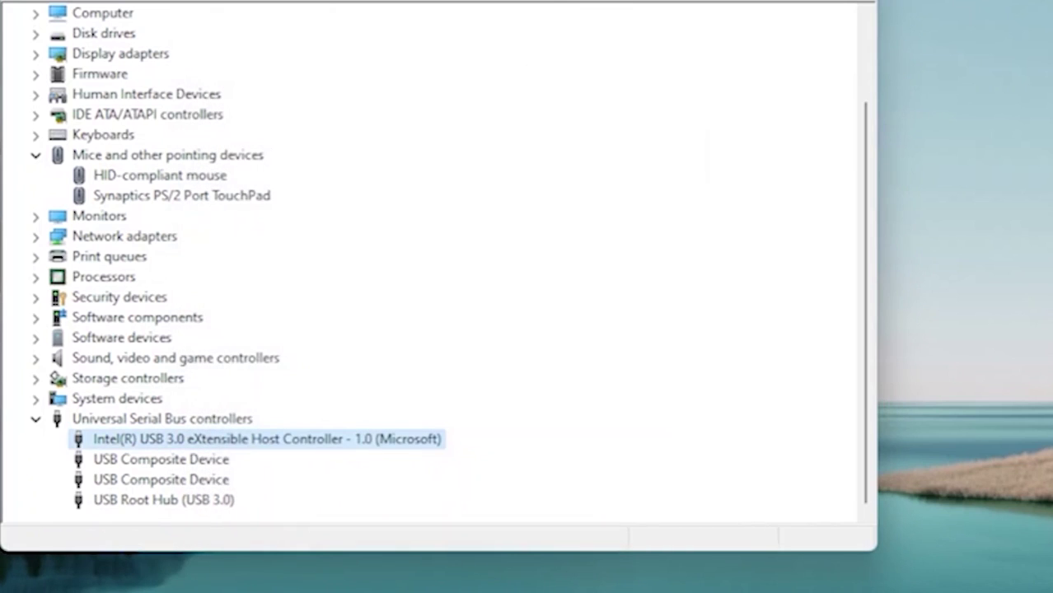
Step: Open the Intel(R) USB 3.0 eXtensible Host Controller properties and show its power management options
key("shift+F10")
key("Down")
key("Down")
key("Down")
key("Down")
key("Return")
key("Tab")
key("Tab")
key("Tab")
key("Tab")
key("Tab")
key("Tab")
key("Tab")
key("Right")
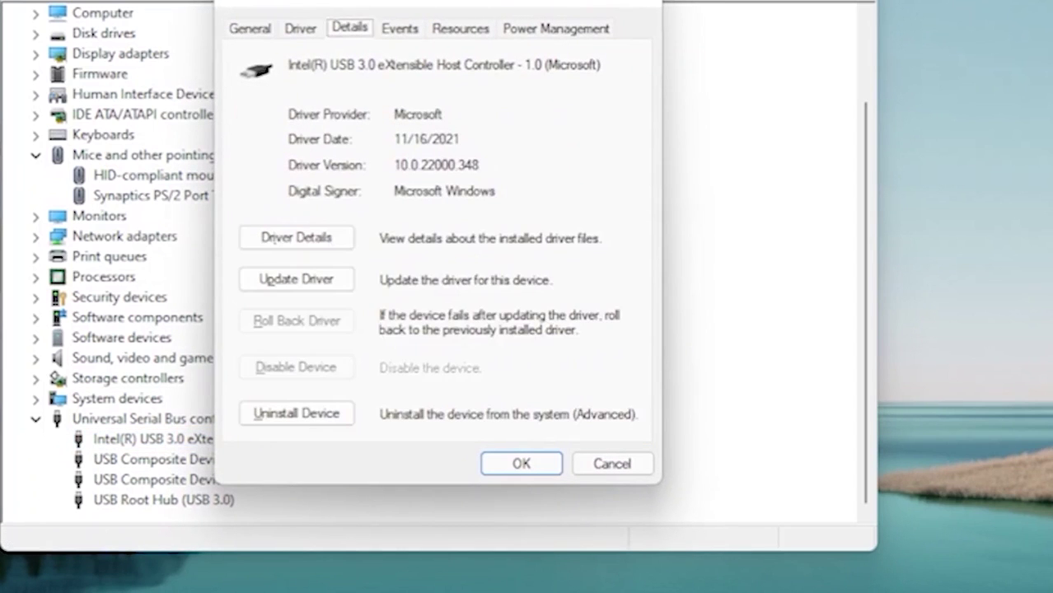
key("Right")
key("Right")
key("Right")
Step: Disable "Allow the computer to turn off this device to save power" for the Intel USB 3.0 host controller and confirm the properties
key("space")
key("Tab")
key("Tab")
key("Tab")
key("Tab")
key("Tab")
key("Tab")
key("Tab")
key("Tab")
key("Tab")
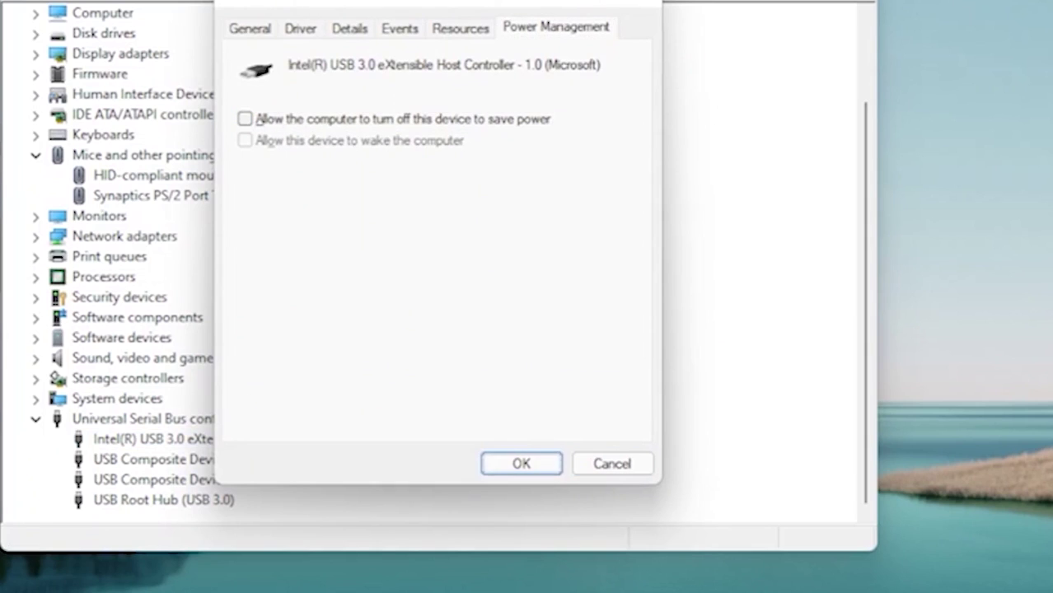
key("Tab")
key("Tab")
key("Tab")
key("Tab")
key("Return")
Step: Open the USB Root Hub (USB 3.0) properties and show its power management options
key("Down")
key("Down")
key("Down")
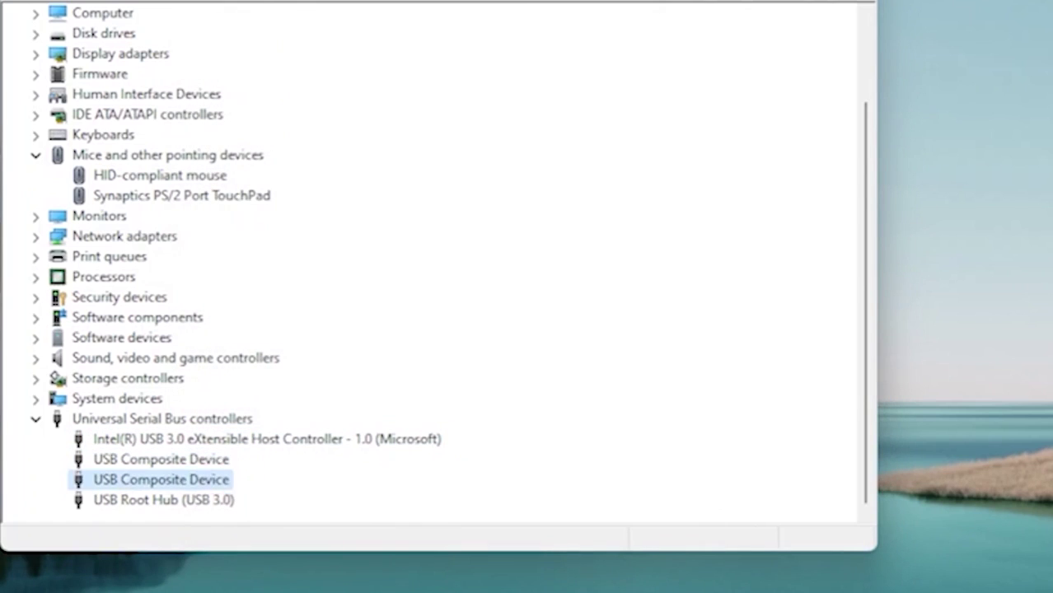
key("shift+F10")
key("Down")
key("Down")
key("Down")
key("Down")
key("Return")
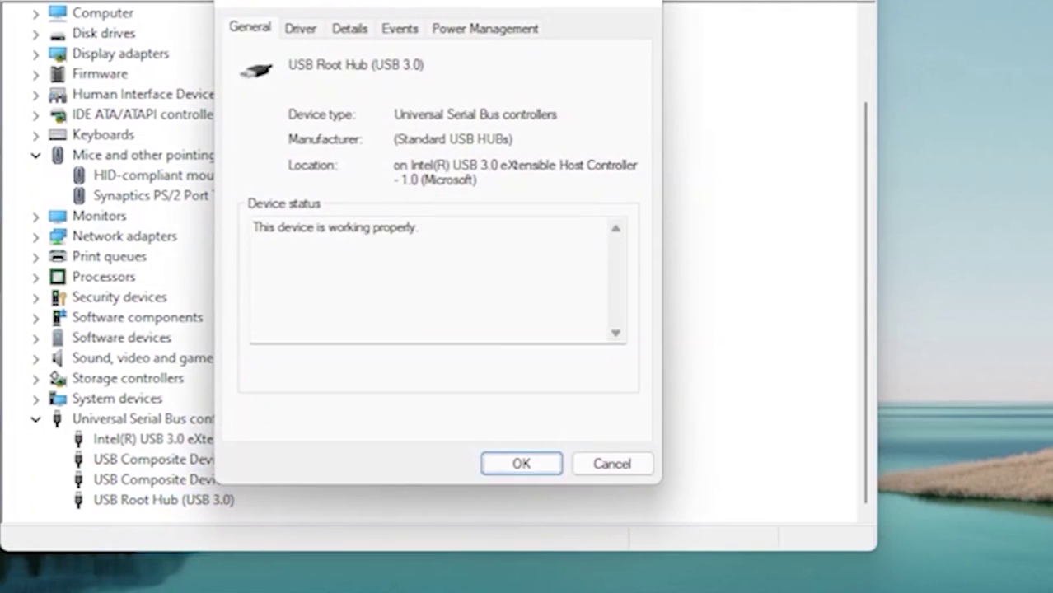
key("Right")
key("Right")
key("Right")
key("Right")
key("Tab")
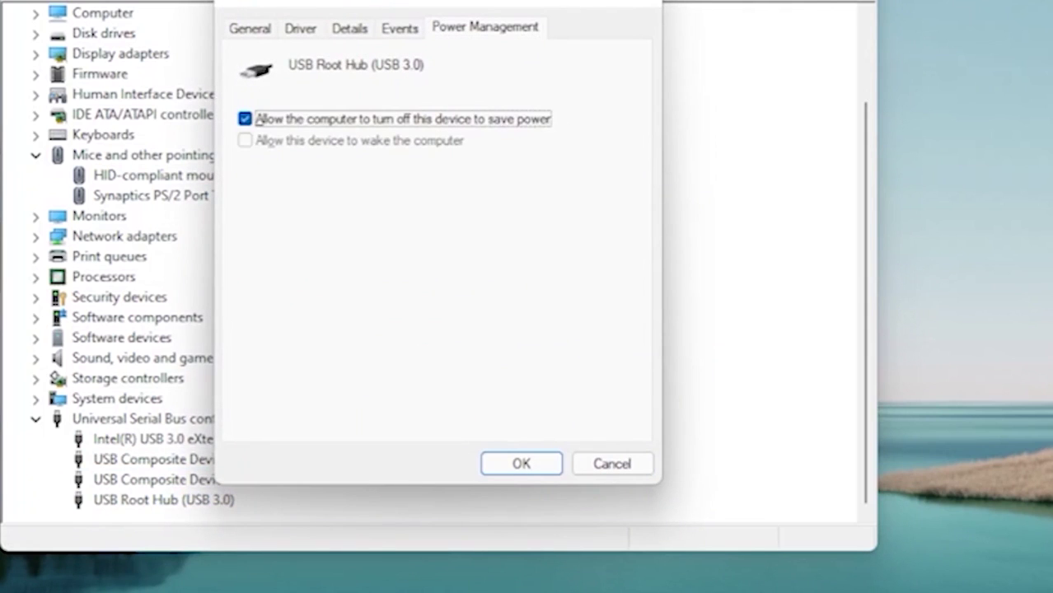
Step: Stop the computer from turning off the USB Root Hub (USB 3.0) to save power and confirm the properties
key("Tab")
key("Tab")
key("Tab")
key("Tab")
key("Tab")
key("Tab")
key("Tab")
key("Tab")
key("Tab")
key("Tab")
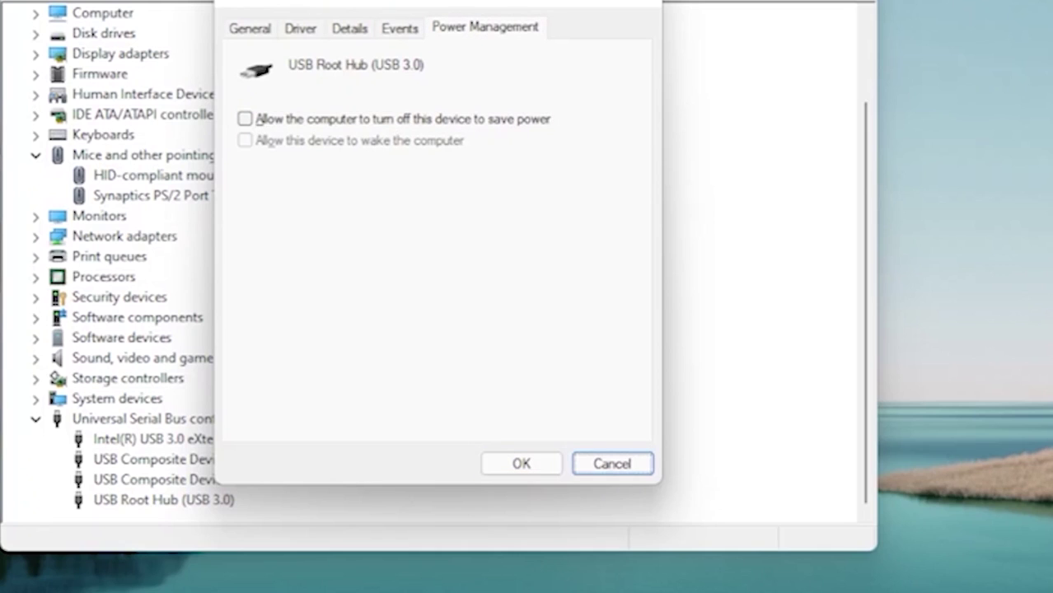
key("shift+Tab")
key("Return")
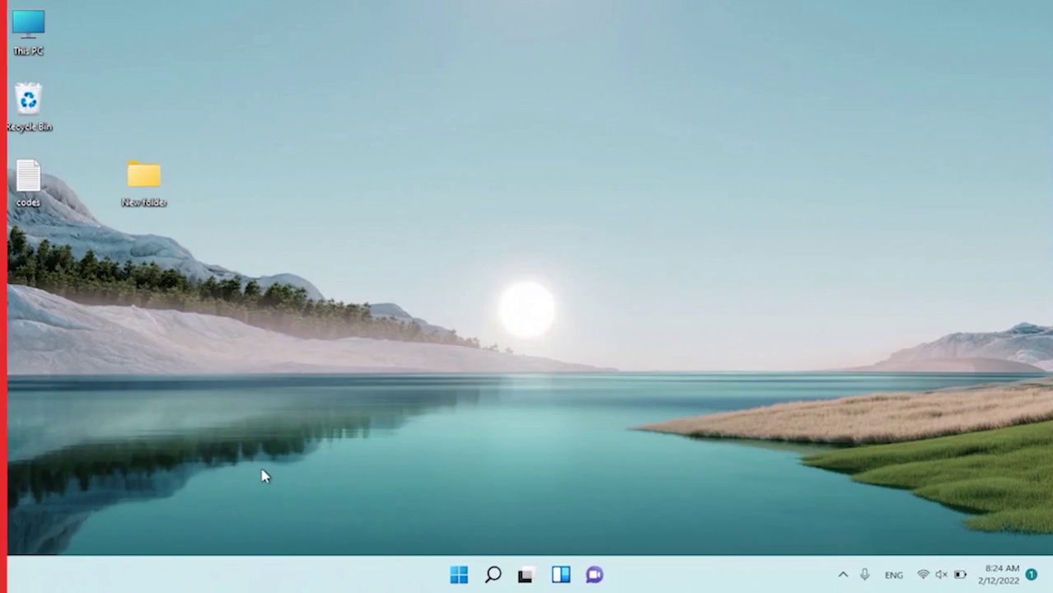
Step: Search the installed apps for "goog" and switch to Google Chrome
key("super")
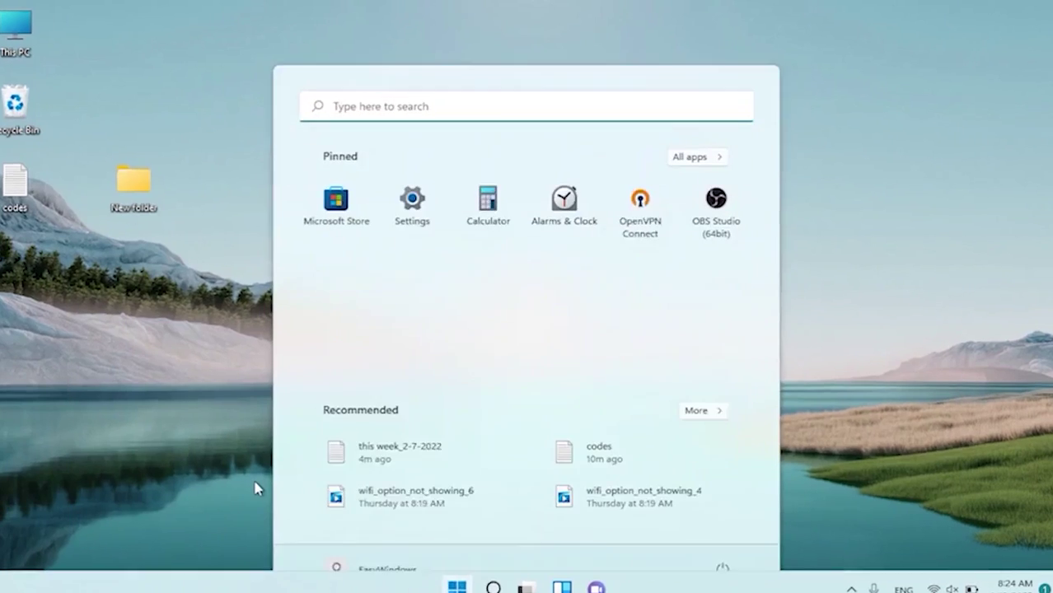
type("goog")
key("Escape")
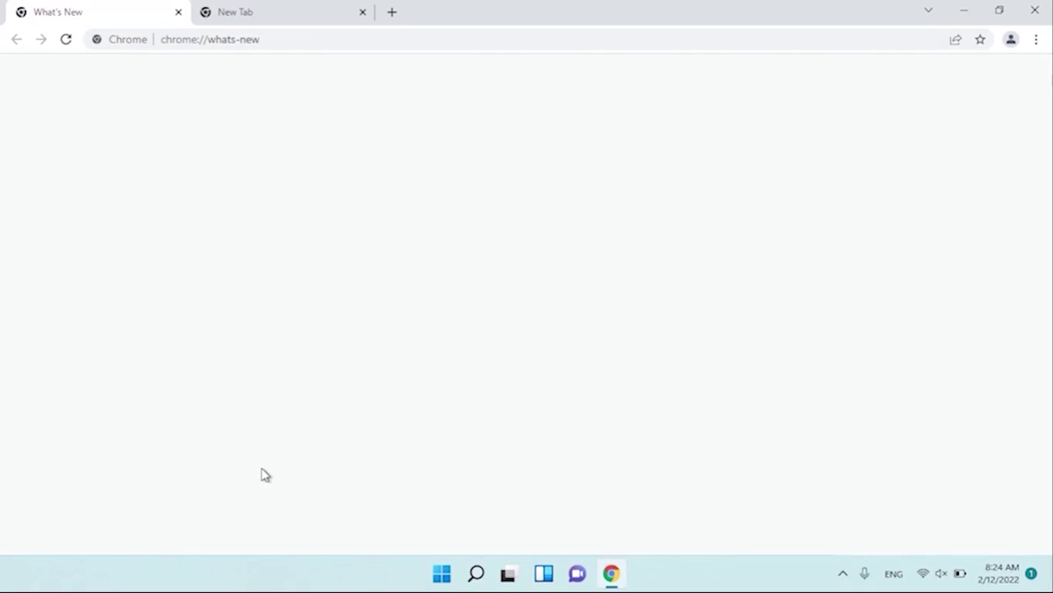
Step: Search Google for "tuf gaming m5 driver" in a new browser tab
key("ctrl+t")
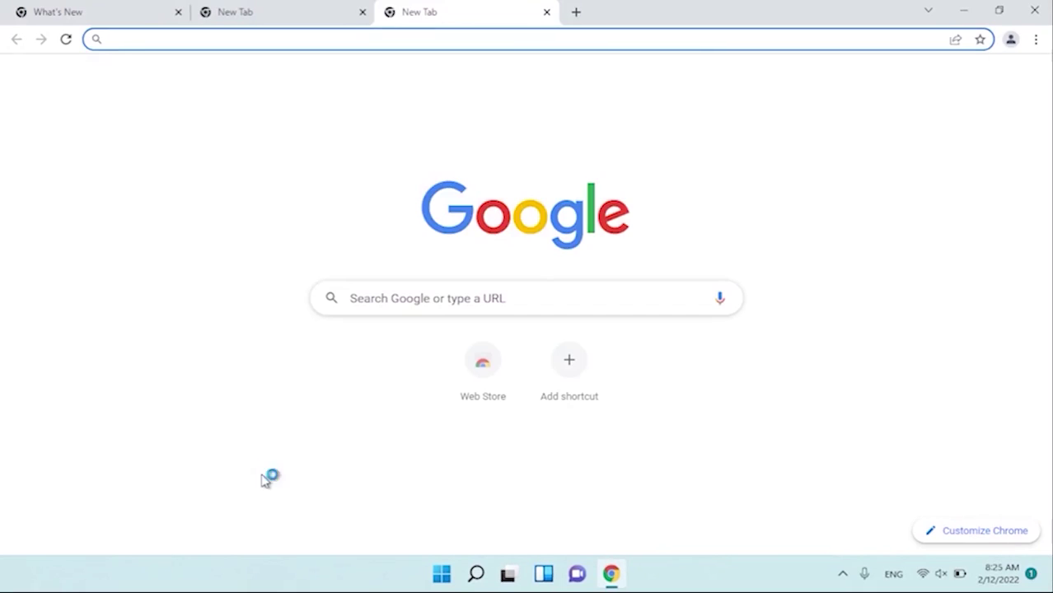
type("ful")
key("BackSpace")
key("BackSpace")
key("BackSpace")
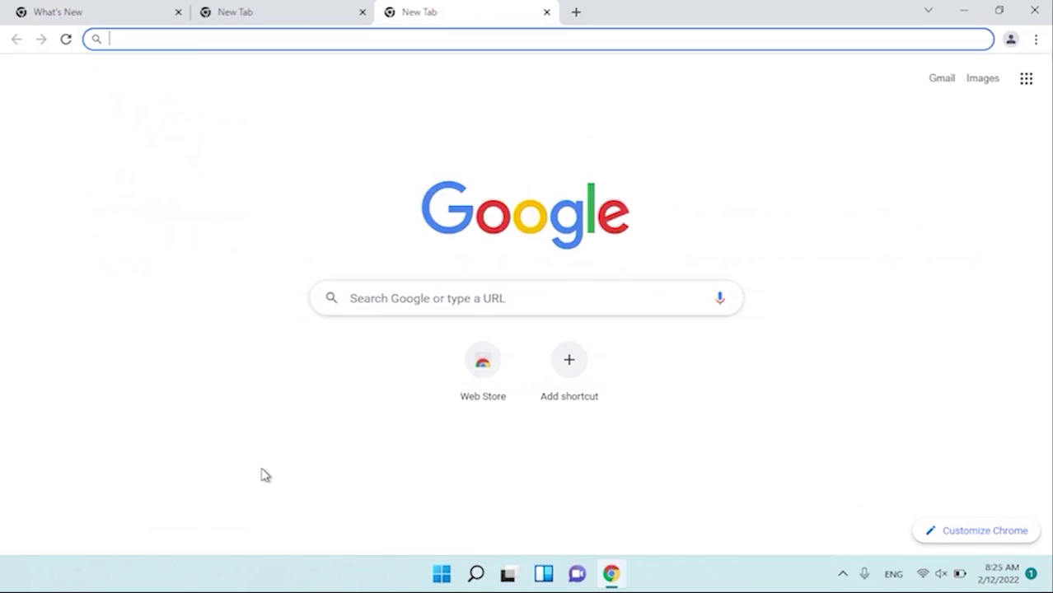
type("tuf g")
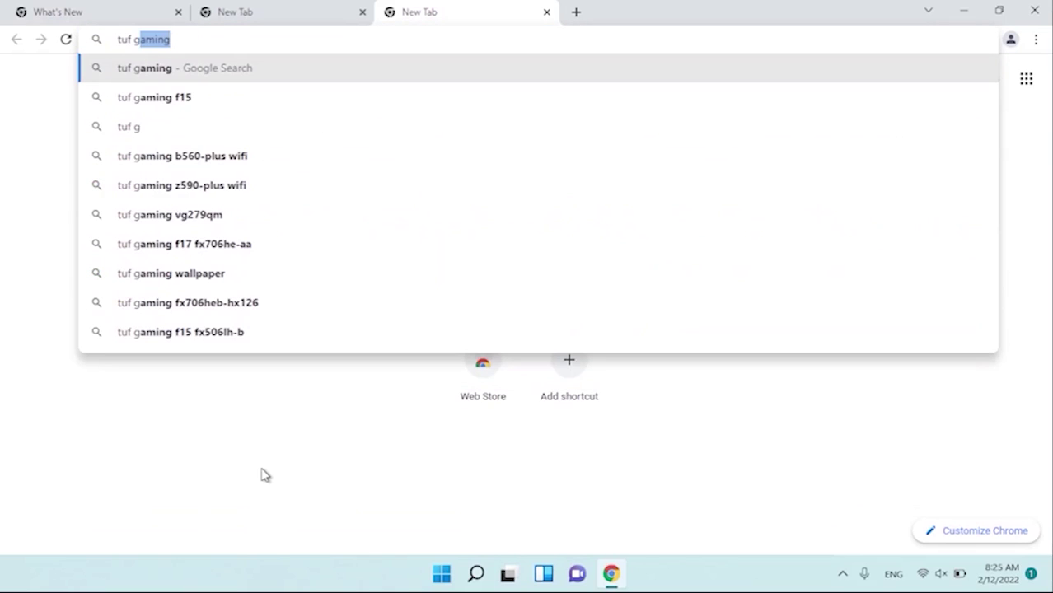
type("aming m")
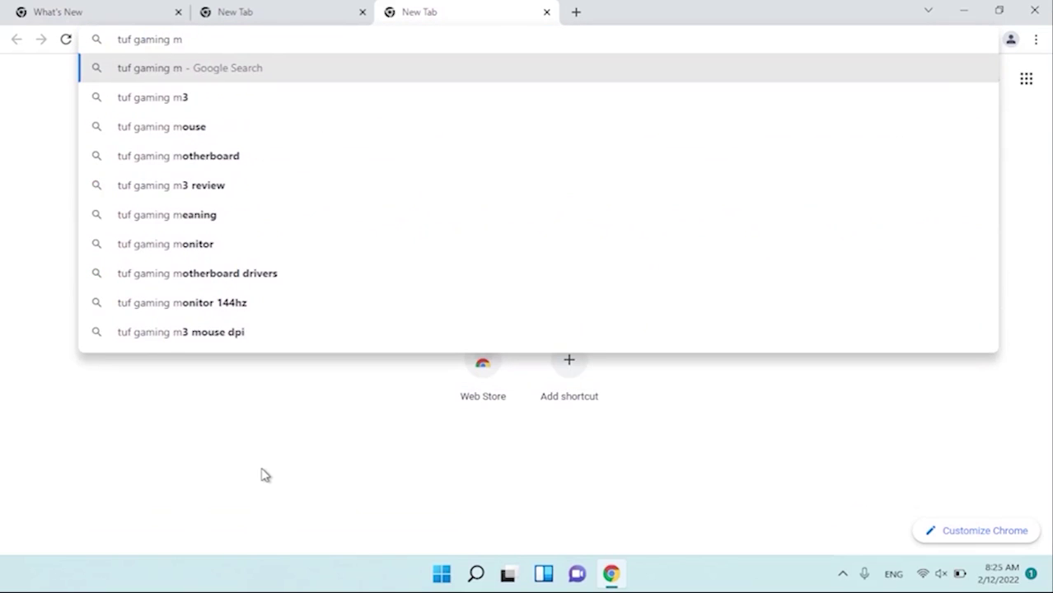
type("5 d")
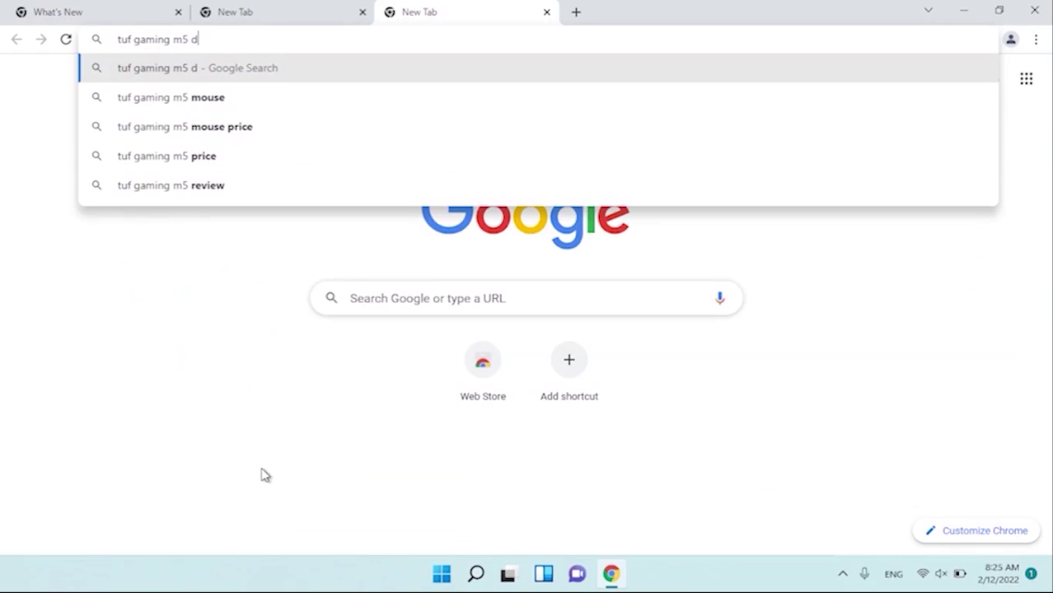
type("ervier")
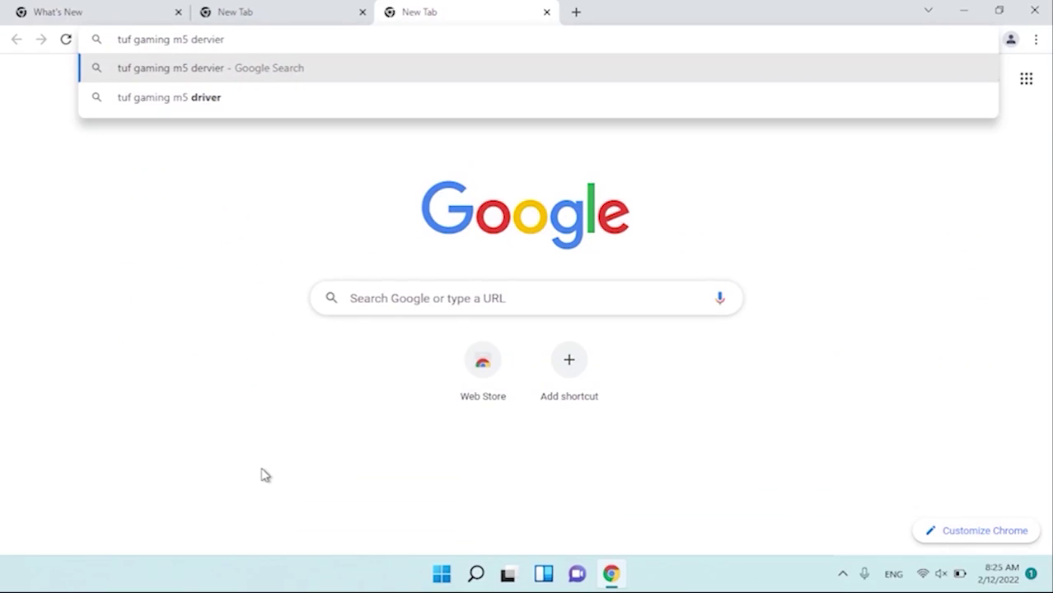
key("Down")
key("Return")
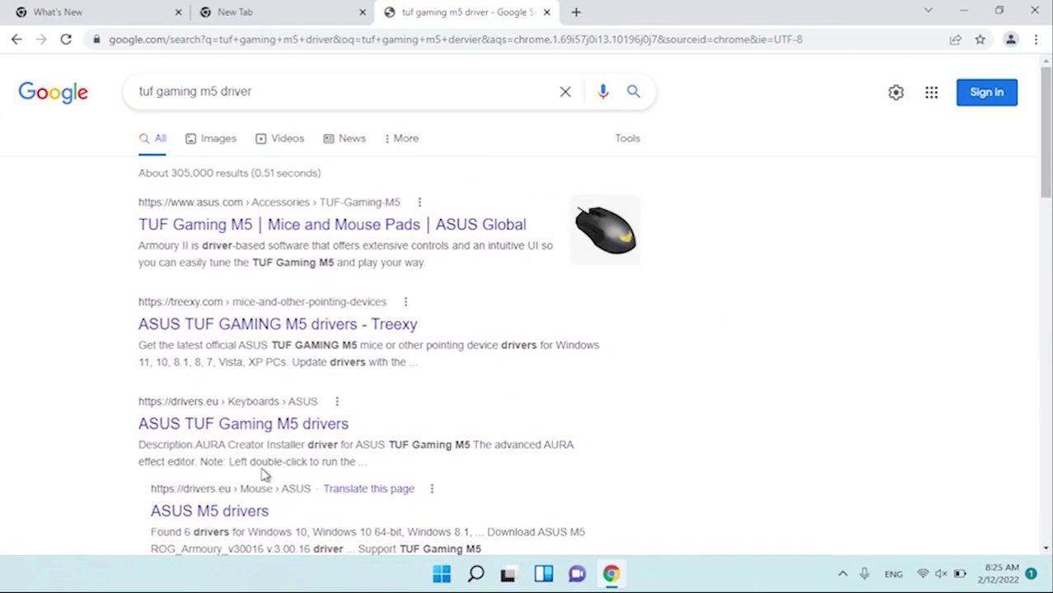
Step: Open the ASUS Global search result for the TUF Gaming M5 mouse
key("Tab")
key("Tab")
key("Tab")
key("Tab")
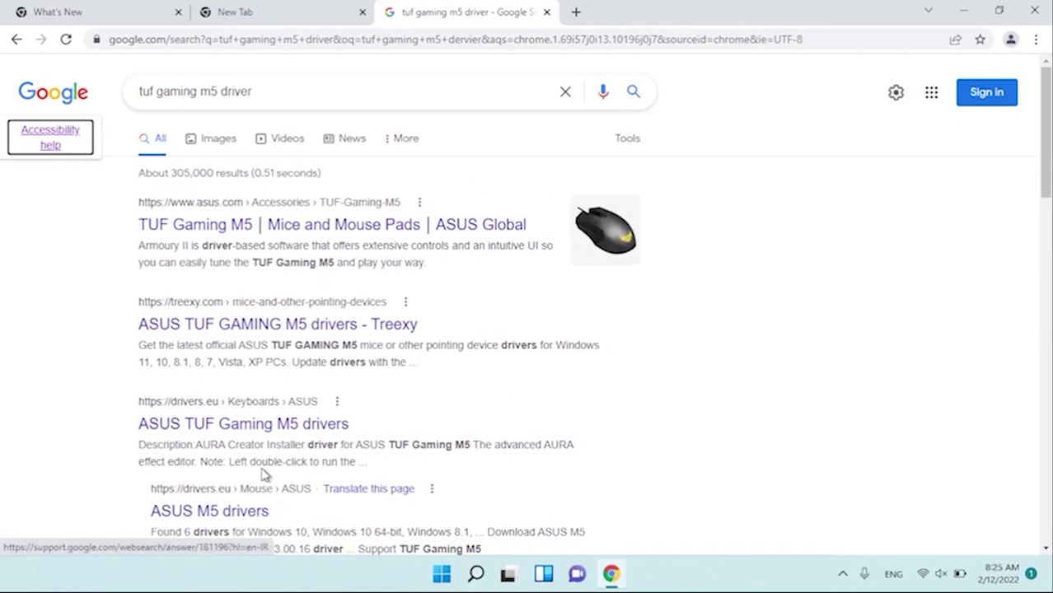
key("Tab")
key("Tab")
key("Tab")
key("Tab")
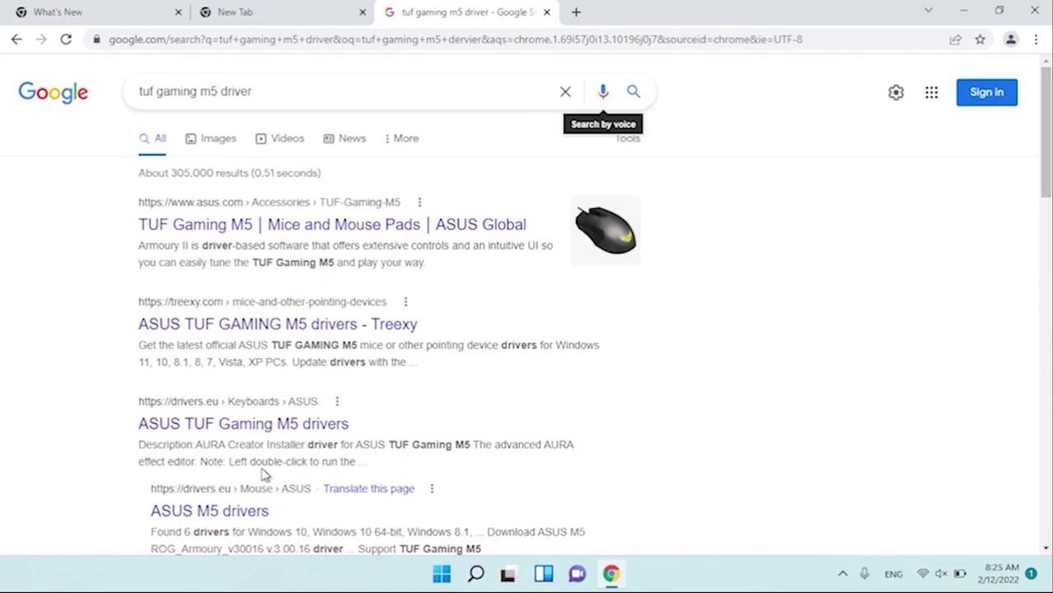
key("Tab")
key("Tab")
key("Tab")
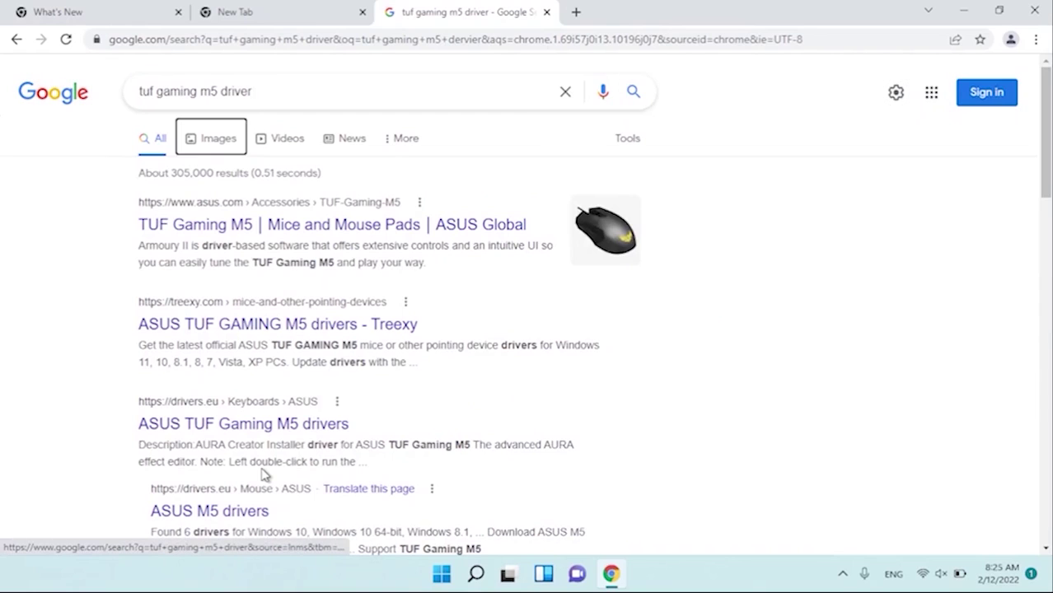
key("Tab")
key("Tab")
key("Tab")
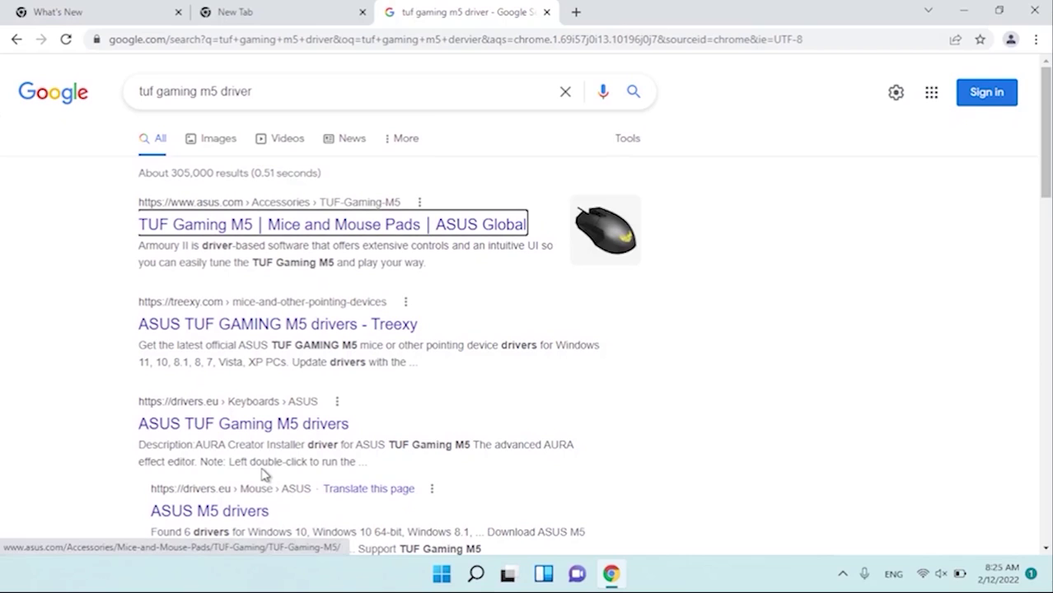
key("Down")
key("Down")
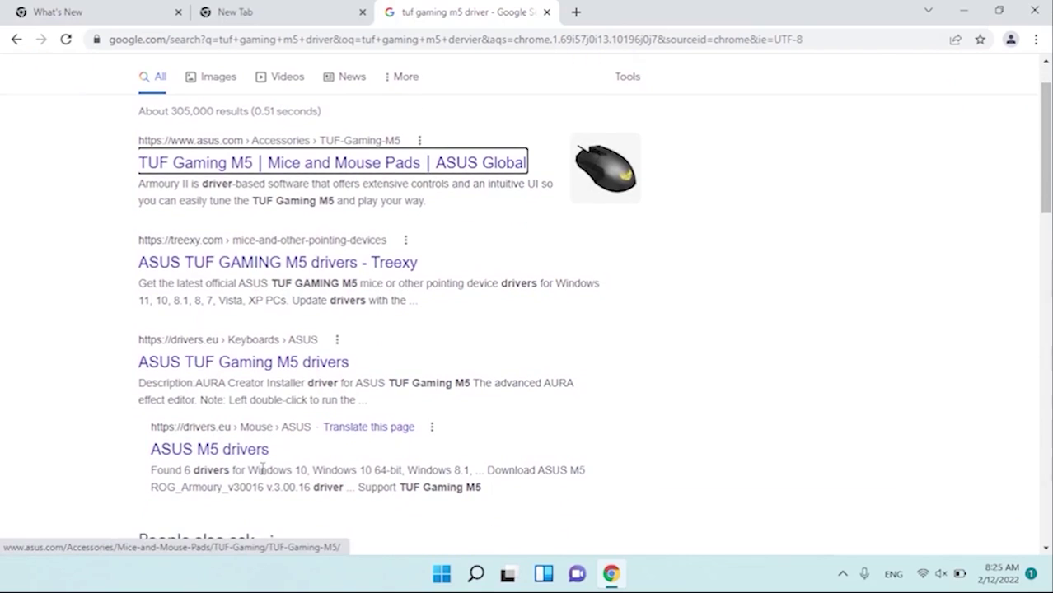
key("Return")
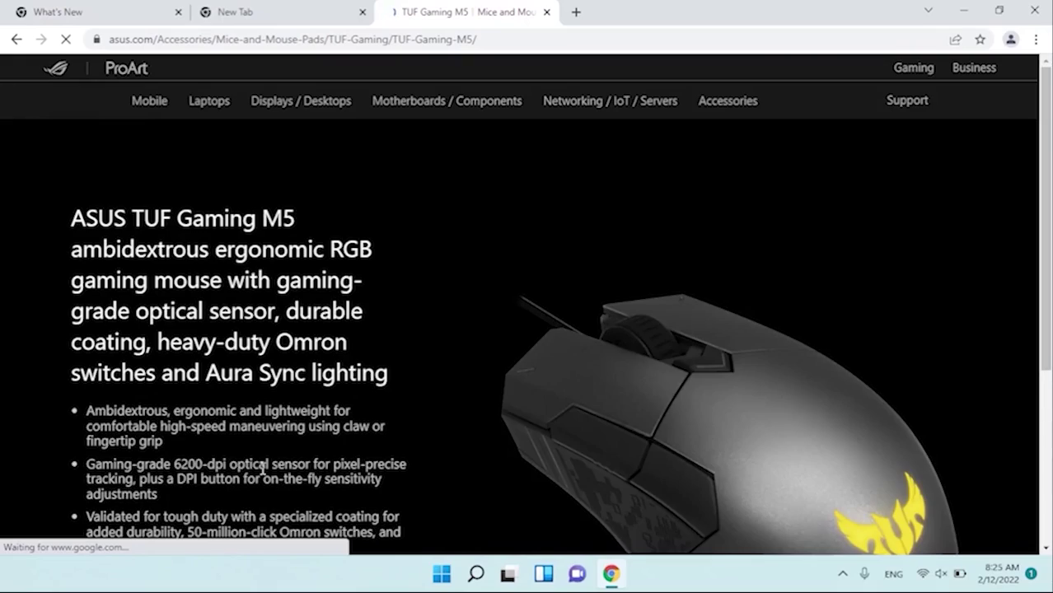
Step: Find the Armoury II driver software download section on the TUF Gaming M5 product page
scroll(260, 466, "down", 10)
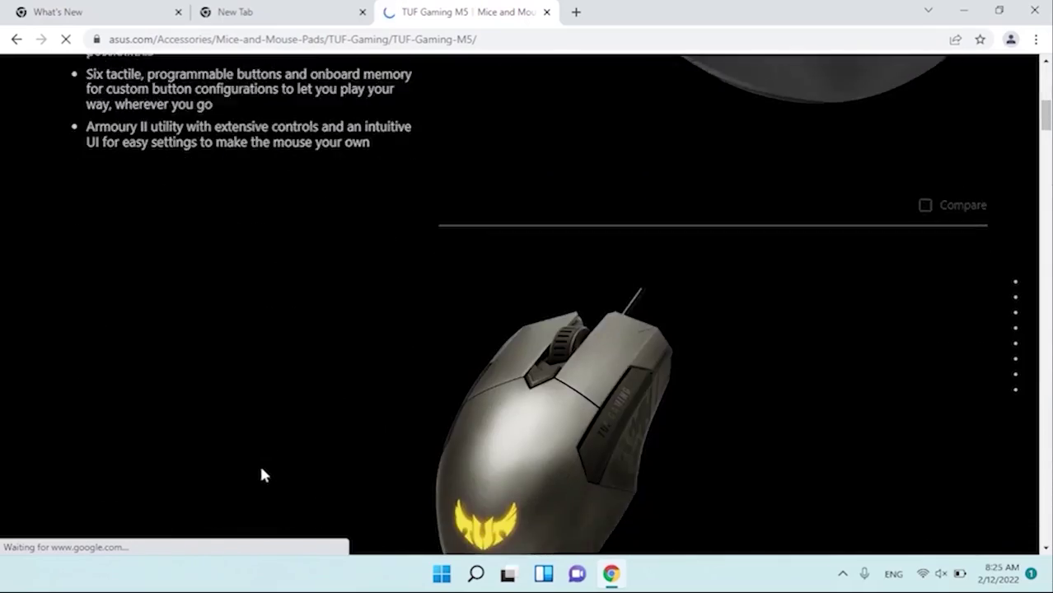
scroll(261, 470, "down", 10)
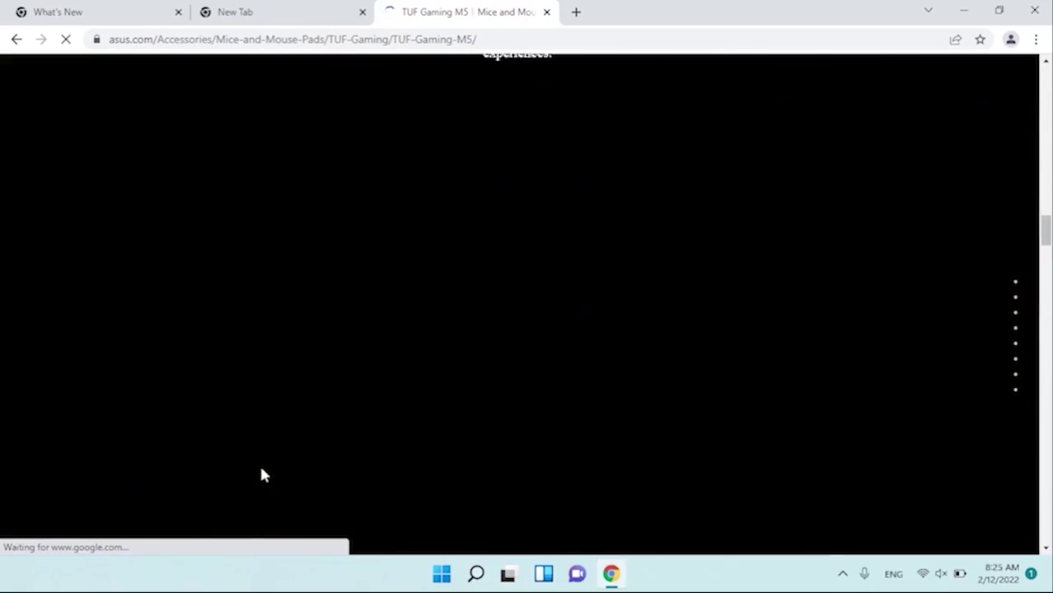
scroll(261, 474, "down", 10)
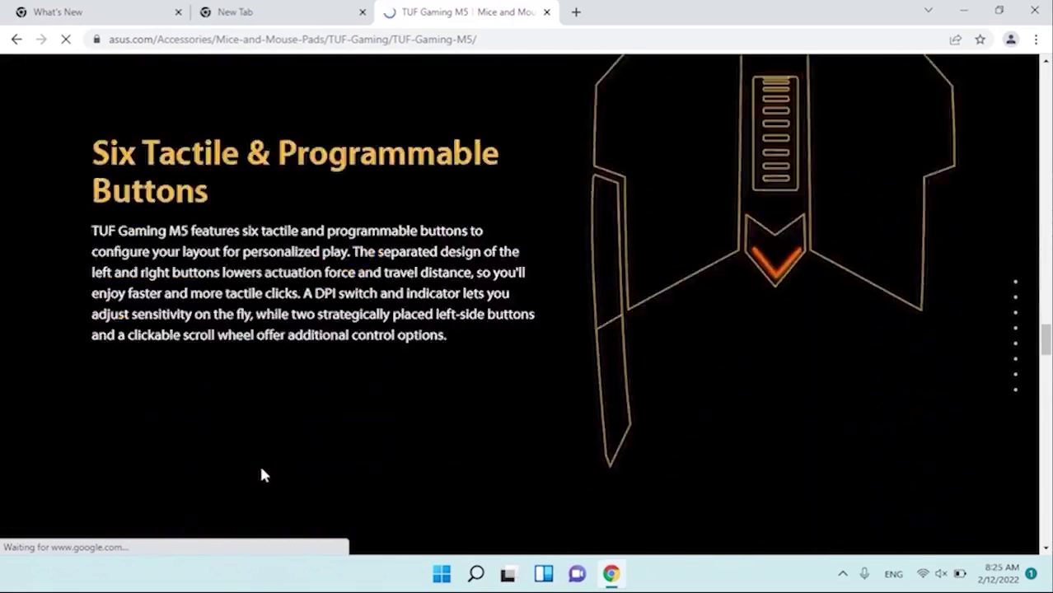
scroll(262, 476, "down", 8)
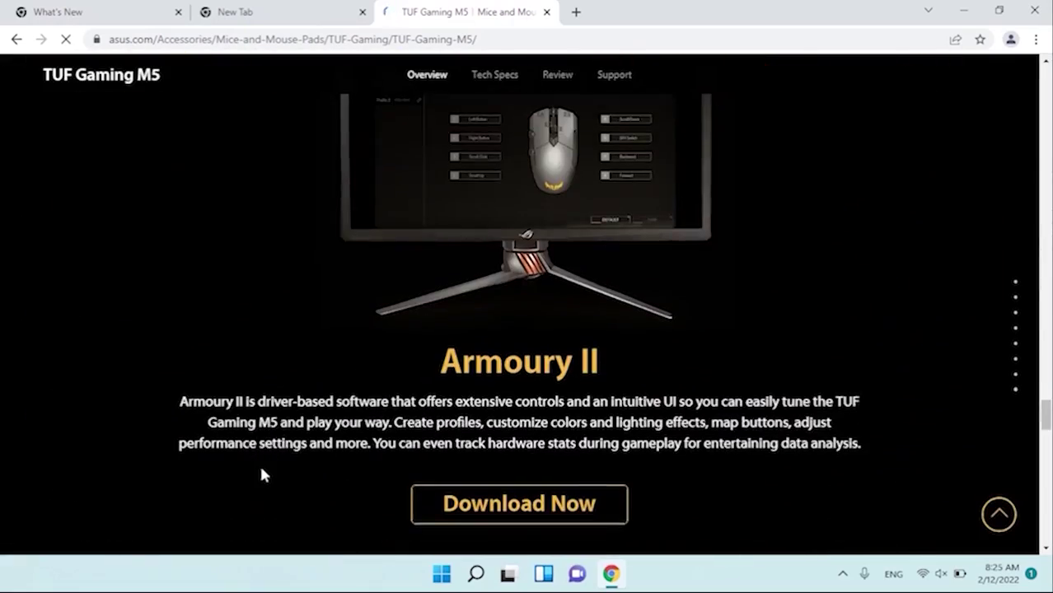
scroll(261, 475, "up", 2)
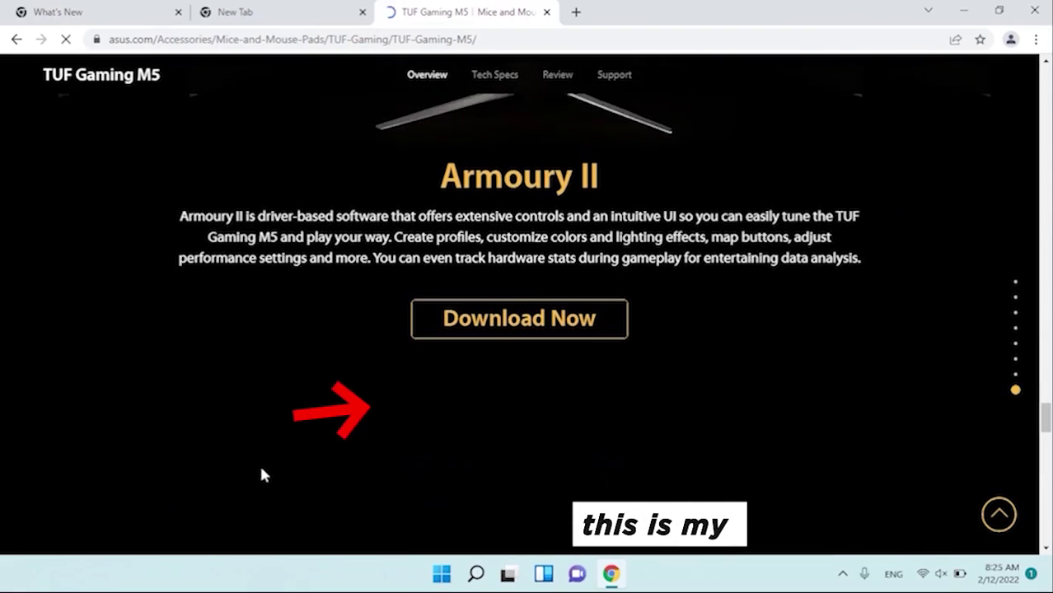